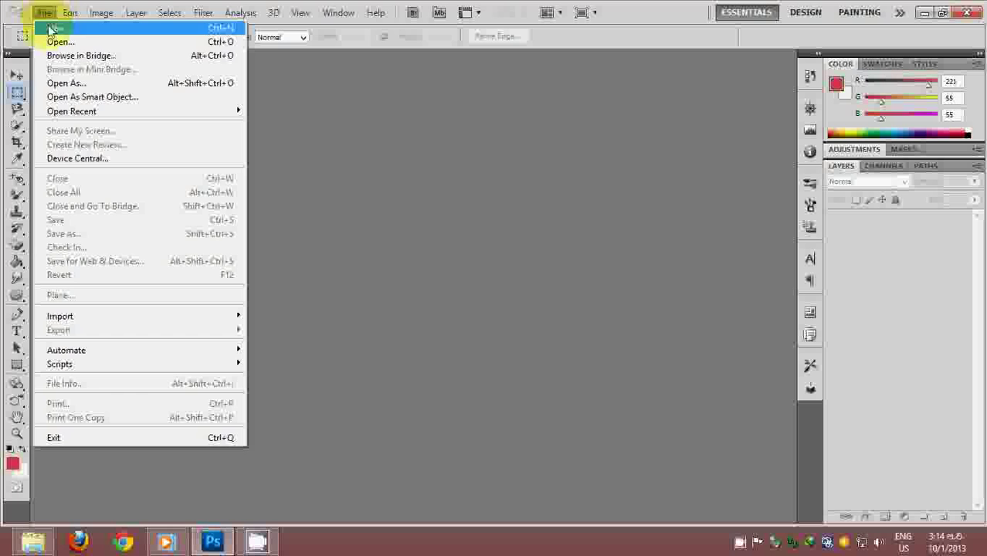
Create a new RGB document 1280 pixels wide and 768 pixels high at 300 pixels/inch with a white background
{"action": "left_click", "coordinate": [52, 29]}
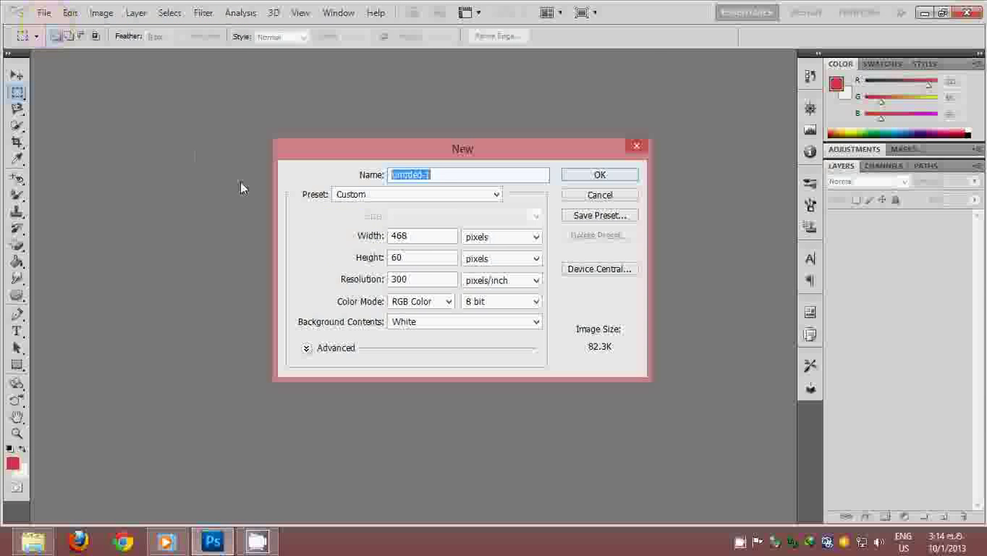
{"action": "left_click_drag", "start_coordinate": [421, 237], "coordinate": [379, 241]}
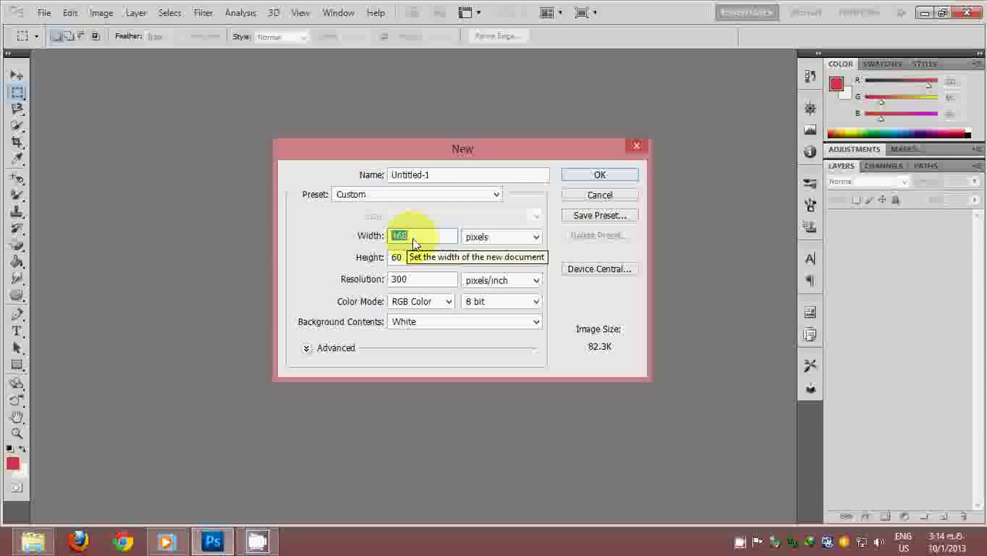
{"action": "type", "text": "1"}
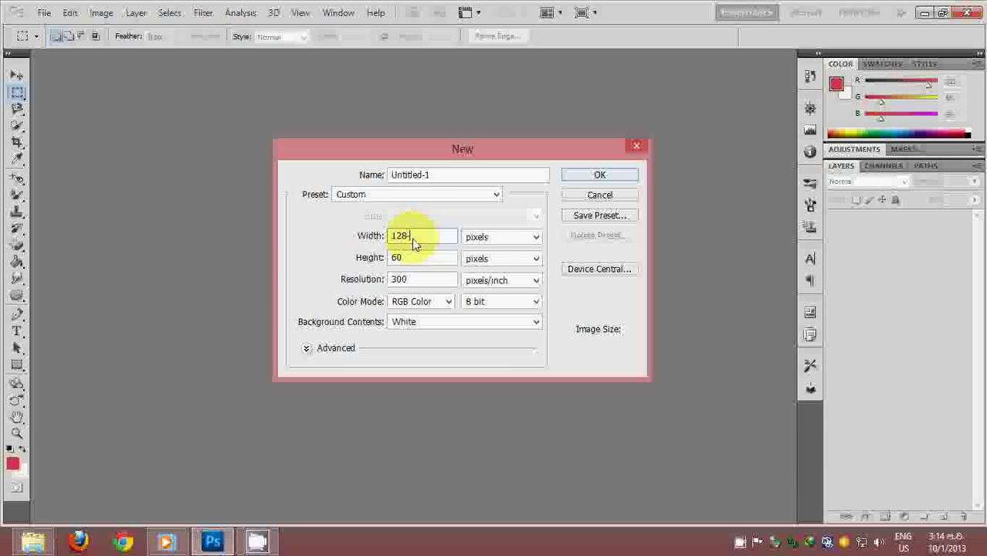
{"action": "left_click", "coordinate": [414, 258]}
{"action": "left_click", "coordinate": [507, 214]}
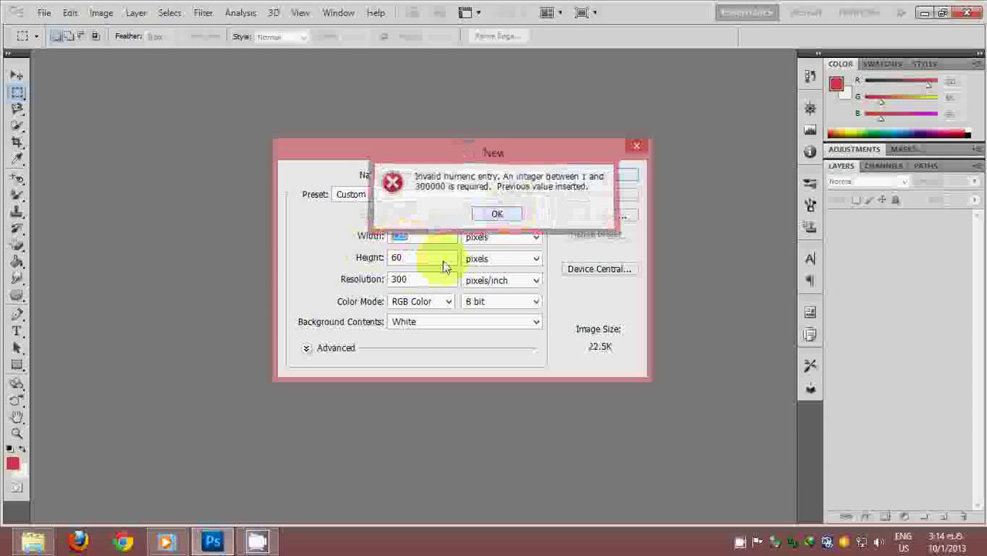
{"action": "left_click", "coordinate": [373, 261]}
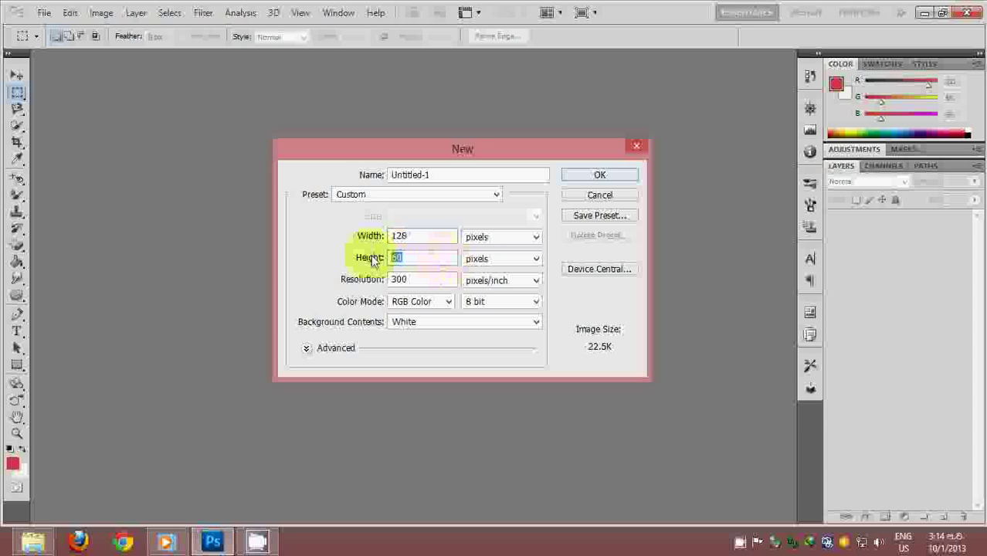
{"action": "left_click", "coordinate": [445, 238]}
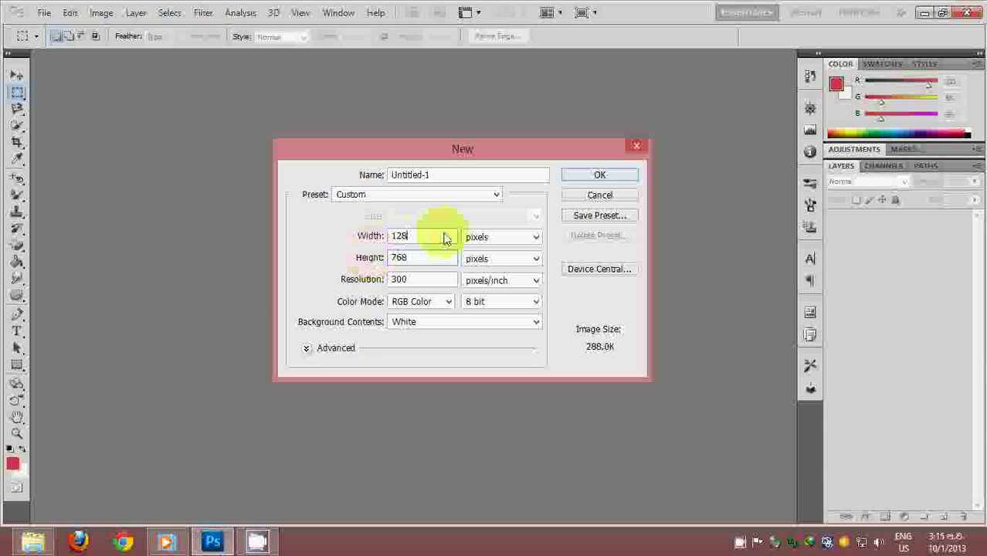
{"action": "left_click", "coordinate": [593, 175]}
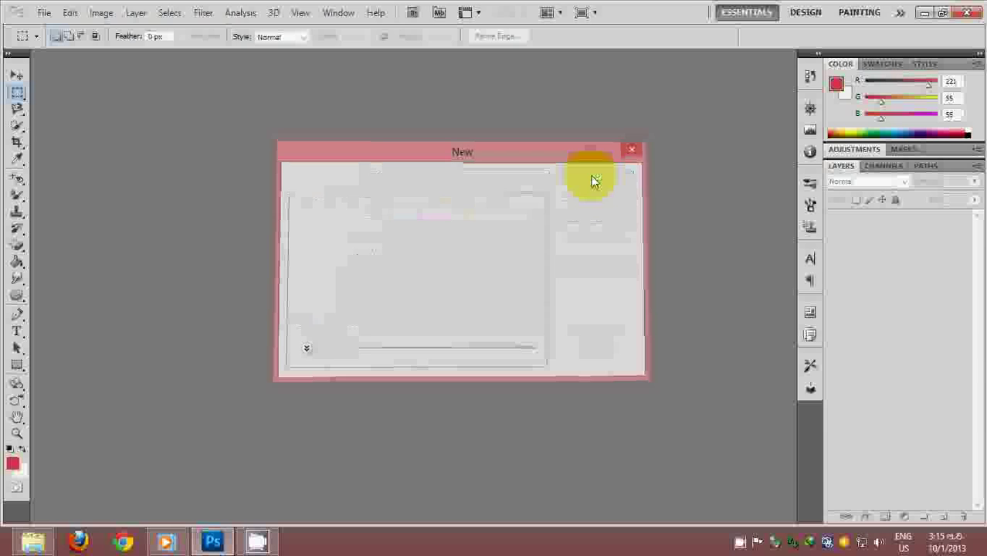
{"action": "left_click", "coordinate": [369, 167]}
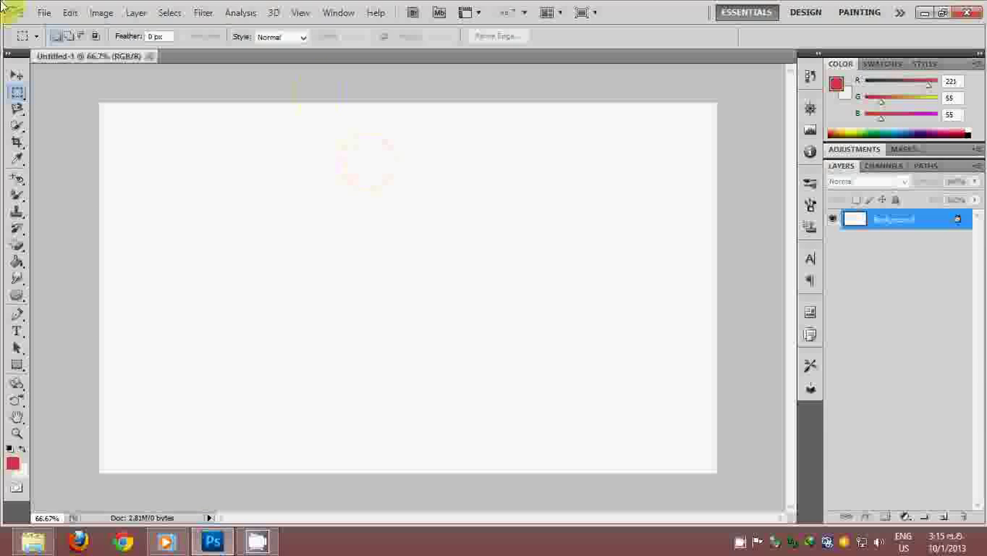
Open the Desktop images 480px-YuDie, huji, images (1), images (2), images and The-holy-pearl9 together
{"action": "left_click", "coordinate": [44, 12]}
{"action": "left_click", "coordinate": [44, 12]}
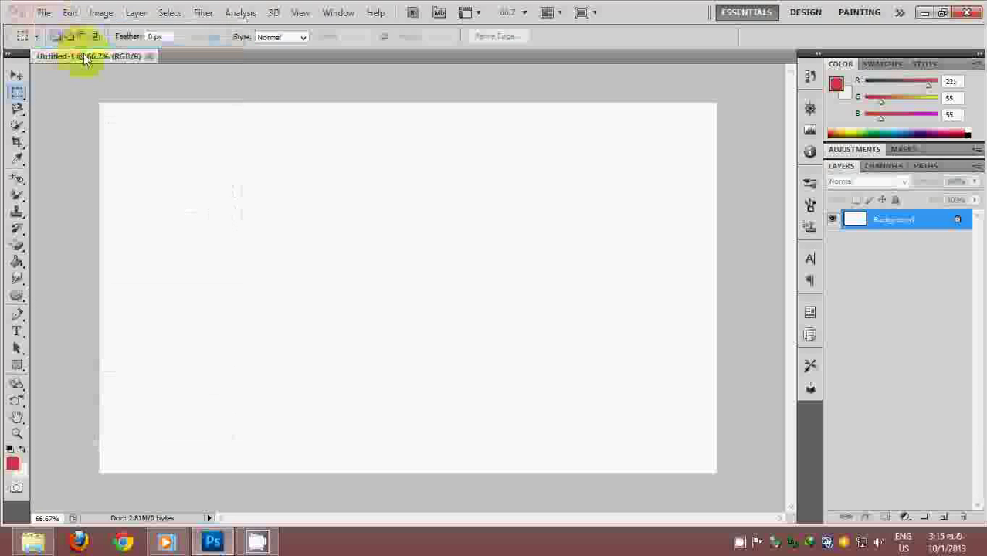
{"action": "key", "text": "ctrl+o"}
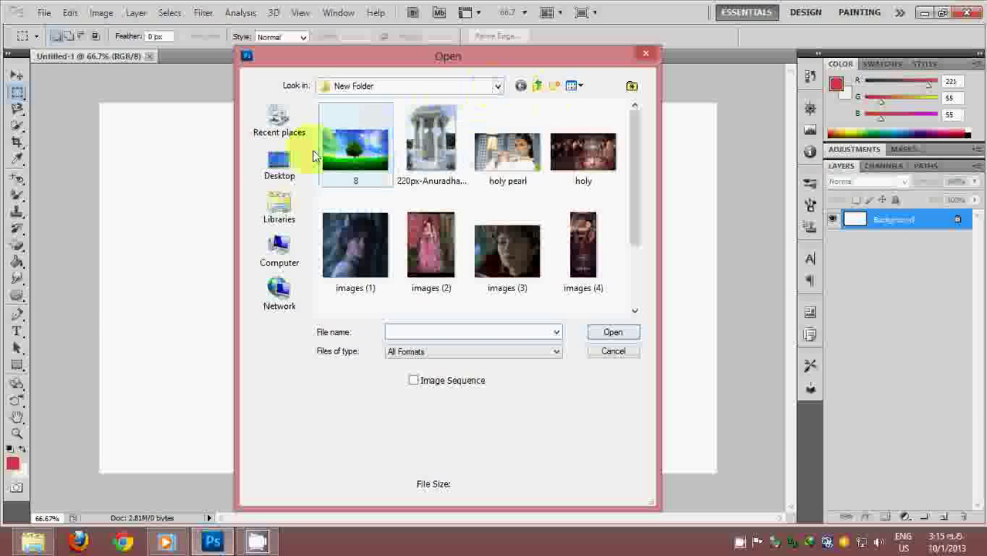
{"action": "left_click", "coordinate": [281, 162]}
{"action": "left_click", "coordinate": [631, 151]}
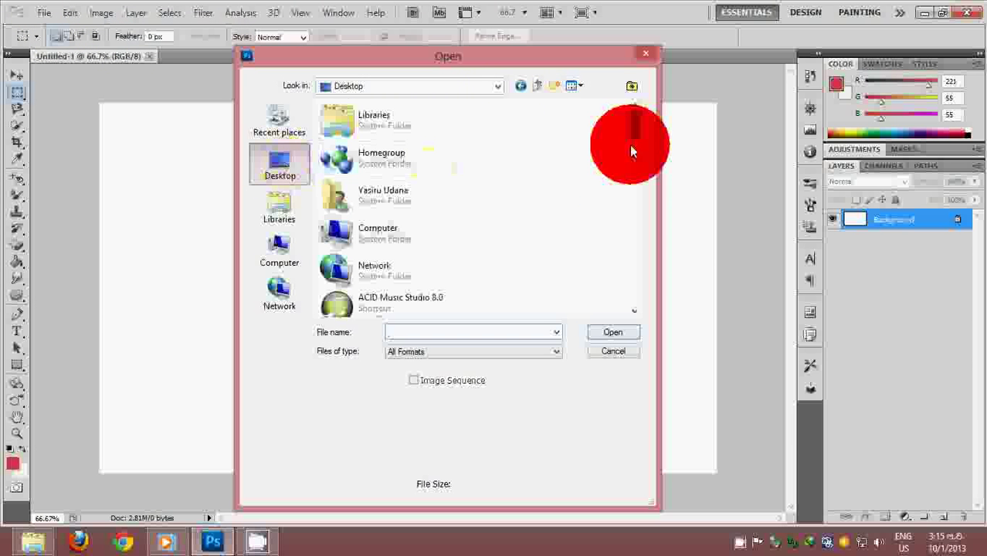
{"action": "left_click_drag", "start_coordinate": [630, 151], "coordinate": [627, 287]}
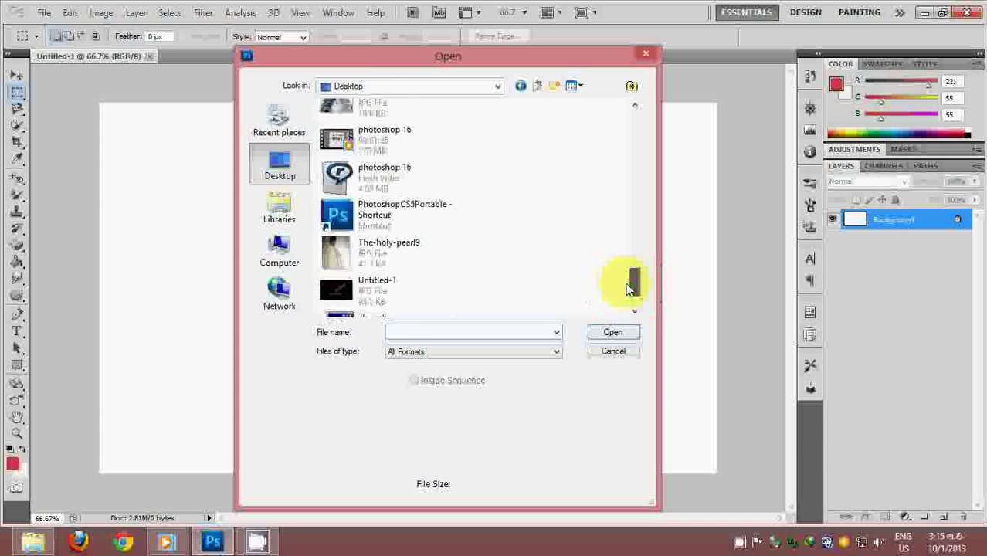
{"action": "left_click", "coordinate": [374, 108]}
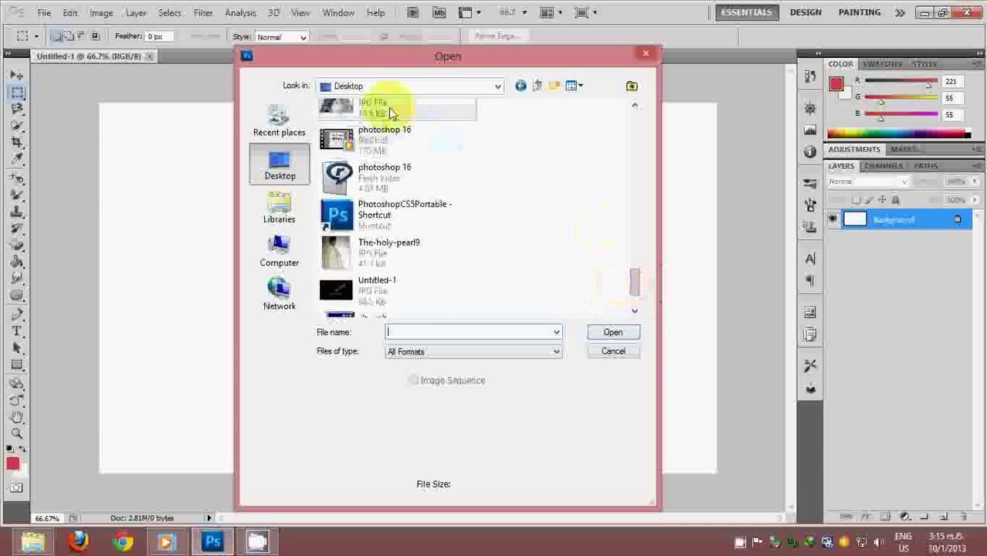
{"action": "left_click", "coordinate": [374, 264], "text": "ctrl"}
{"action": "scroll", "coordinate": [335, 260], "scroll_direction": "down", "scroll_amount": 1}
{"action": "scroll", "coordinate": [377, 278], "scroll_direction": "up", "scroll_amount": 2}
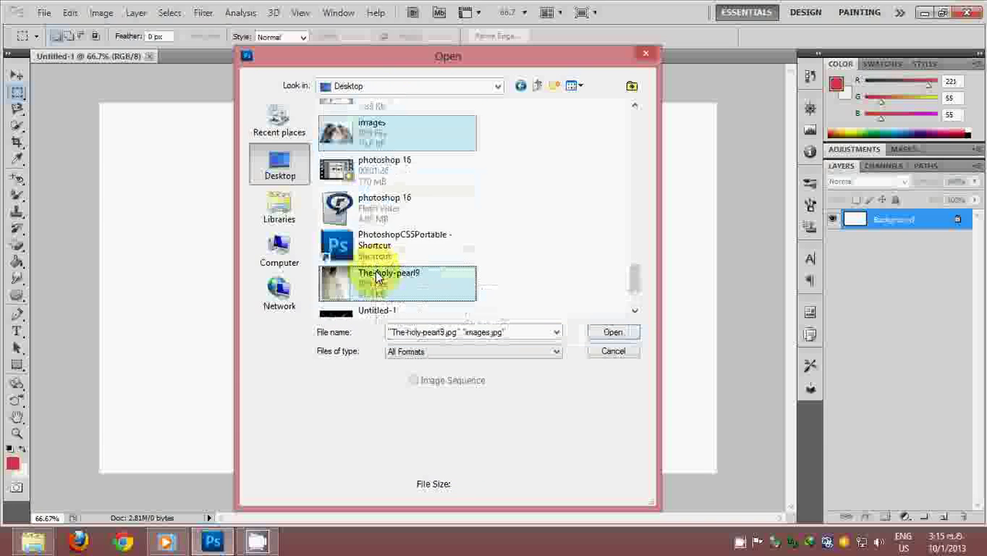
{"action": "scroll", "coordinate": [377, 270], "scroll_direction": "up", "scroll_amount": 1}
{"action": "left_click", "coordinate": [376, 193], "text": "ctrl"}
{"action": "left_click", "coordinate": [378, 154], "text": "ctrl"}
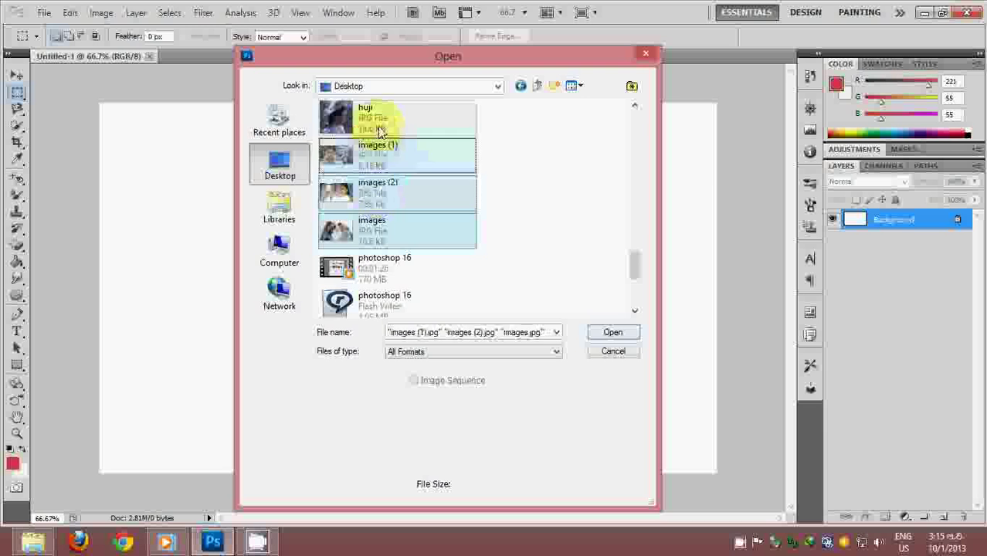
{"action": "left_click", "coordinate": [378, 131], "text": "ctrl"}
{"action": "scroll", "coordinate": [369, 177], "scroll_direction": "up", "scroll_amount": 5}
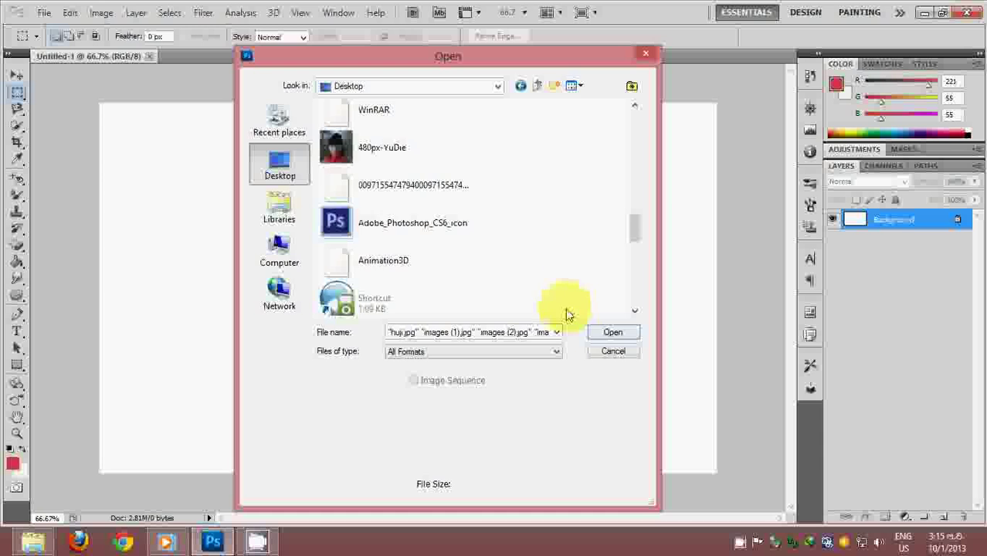
{"action": "double_click", "coordinate": [393, 166]}
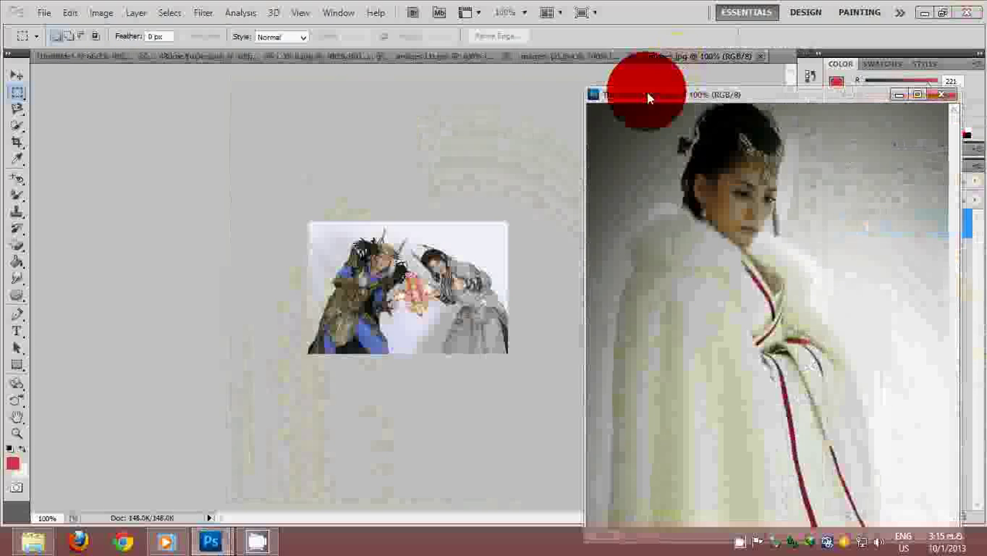
Float The-holy-pearl9.jpg beside Untitled-1, copy its picture onto the blank canvas with the Move tool and close the source image
{"action": "left_click_drag", "start_coordinate": [662, 94], "coordinate": [621, 80]}
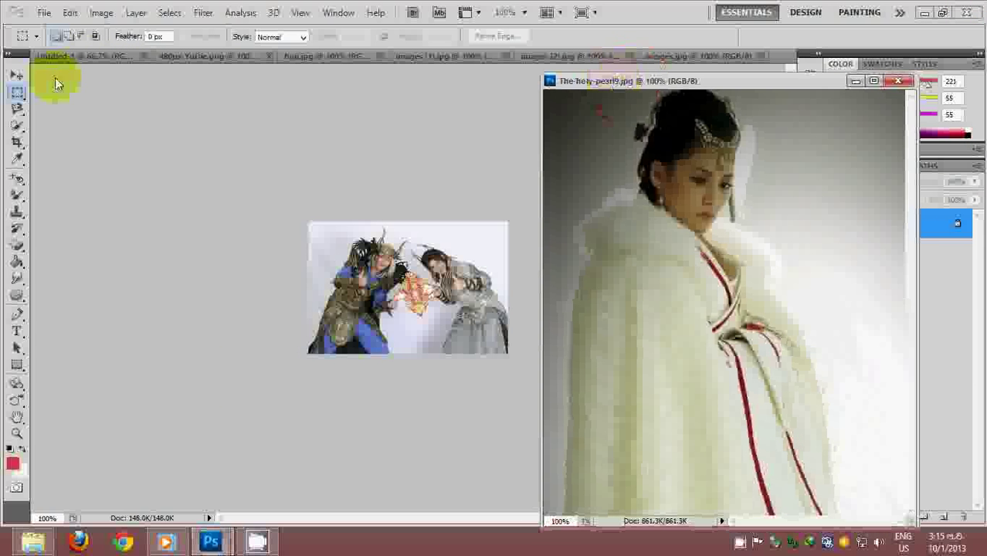
{"action": "left_click", "coordinate": [79, 61]}
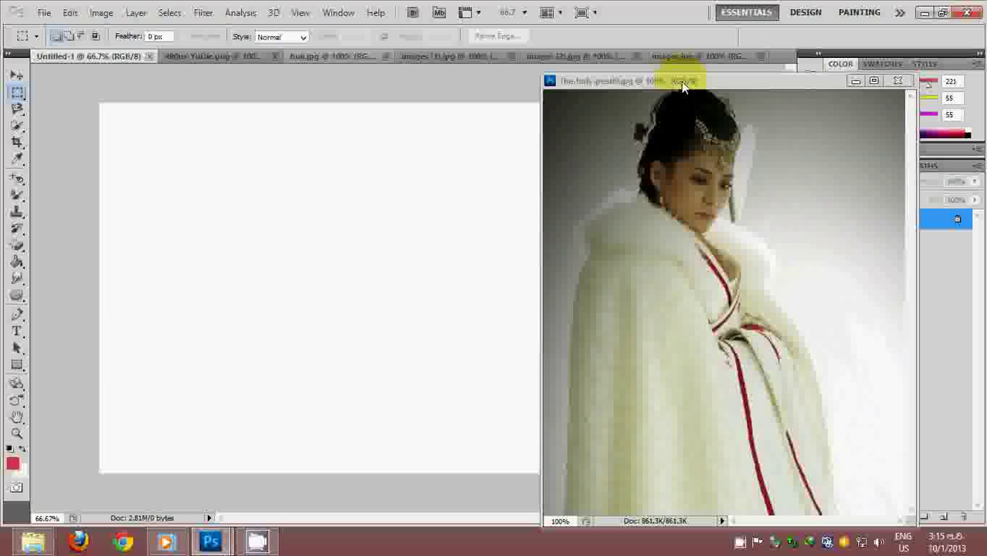
{"action": "left_click_drag", "start_coordinate": [781, 61], "coordinate": [472, 74]}
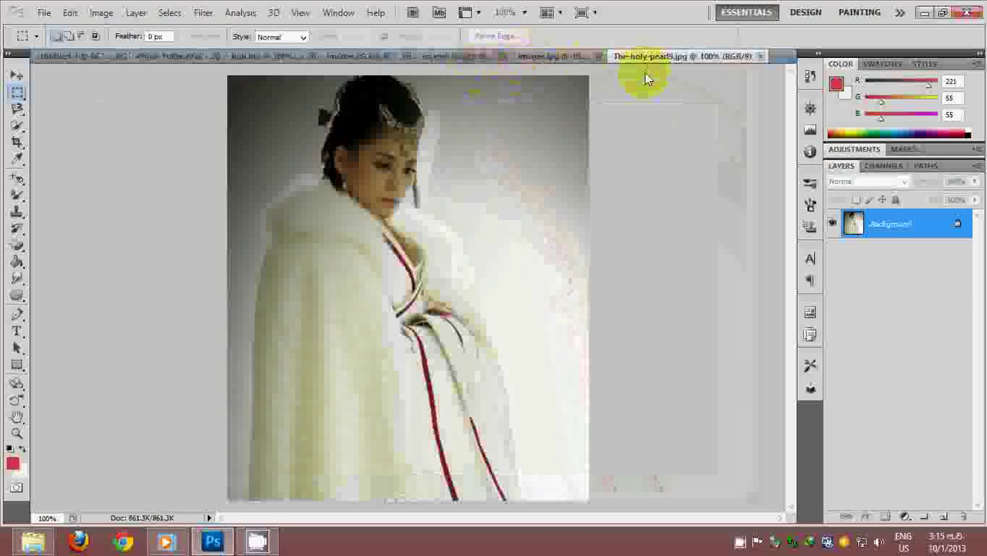
{"action": "left_click_drag", "start_coordinate": [646, 74], "coordinate": [599, 80]}
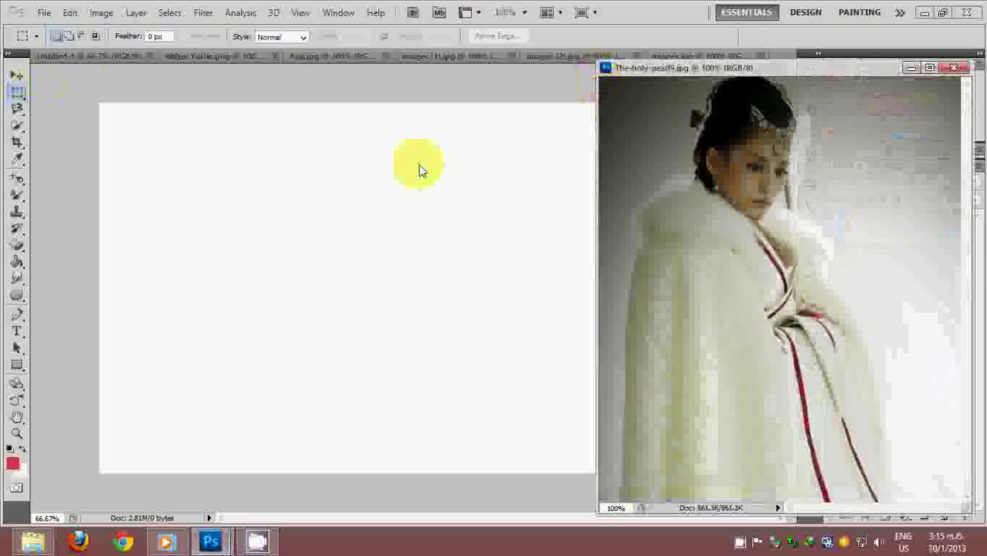
{"action": "left_click", "coordinate": [17, 75]}
{"action": "left_click_drag", "start_coordinate": [626, 229], "coordinate": [324, 243]}
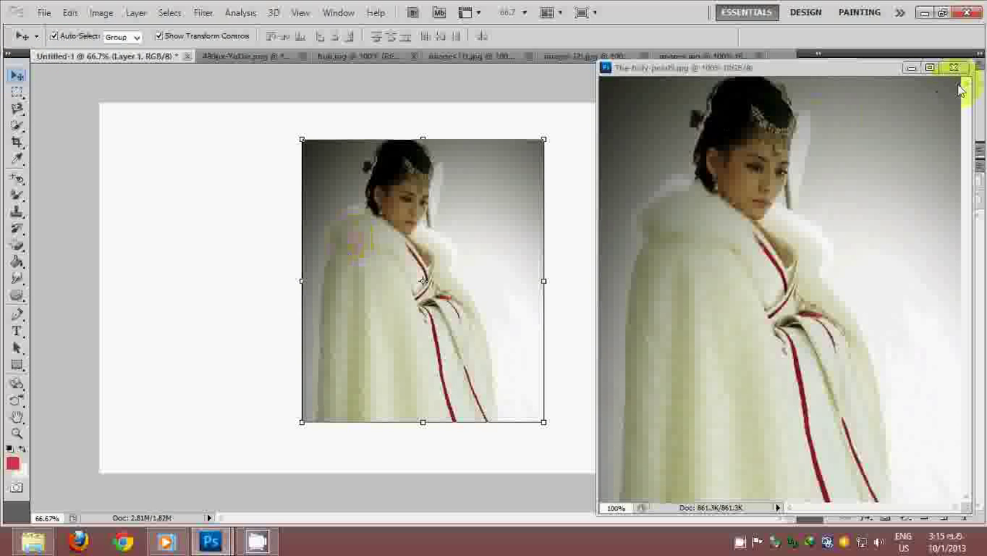
{"action": "left_click", "coordinate": [954, 68]}
Move the white-cloaked woman's photo to the canvas's upper-left corner and scale it up to fill the canvas height
{"action": "left_click_drag", "start_coordinate": [467, 203], "coordinate": [264, 155]}
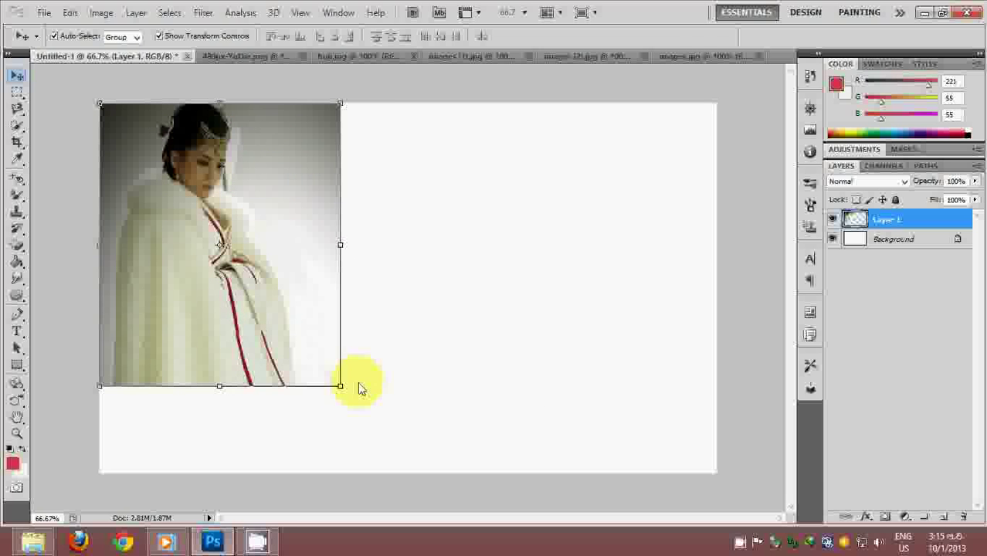
{"action": "mouse_move", "coordinate": [342, 392]}
{"action": "left_mouse_down"}
{"action": "mouse_move", "coordinate": [357, 398]}
{"action": "mouse_move", "coordinate": [366, 441]}
{"action": "mouse_move", "coordinate": [415, 473]}
{"action": "mouse_move", "coordinate": [346, 397]}
{"action": "left_mouse_up"}
{"action": "left_click", "coordinate": [730, 38]}
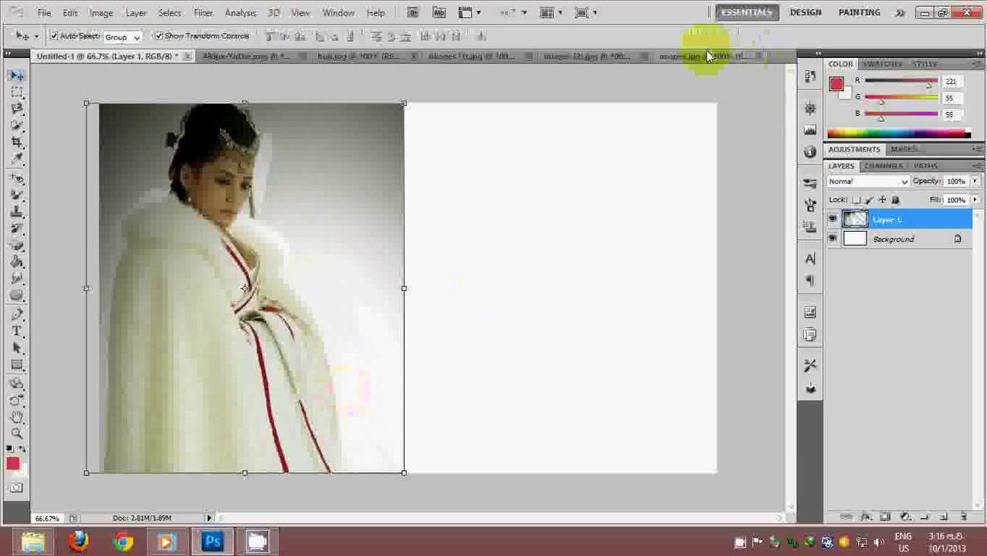
Erase the right edge of the white-cloaked woman's photo with a soft round Eraser brush so its backdrop fades out
{"action": "left_click", "coordinate": [17, 244]}
{"action": "left_click_drag", "start_coordinate": [17, 244], "coordinate": [54, 243]}
{"action": "left_click", "coordinate": [75, 37]}
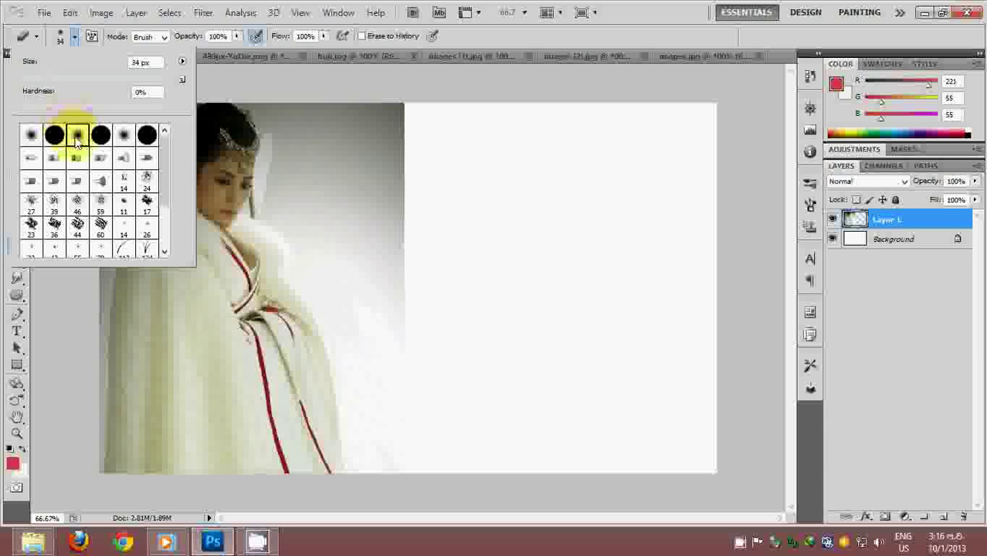
{"action": "left_click", "coordinate": [123, 136]}
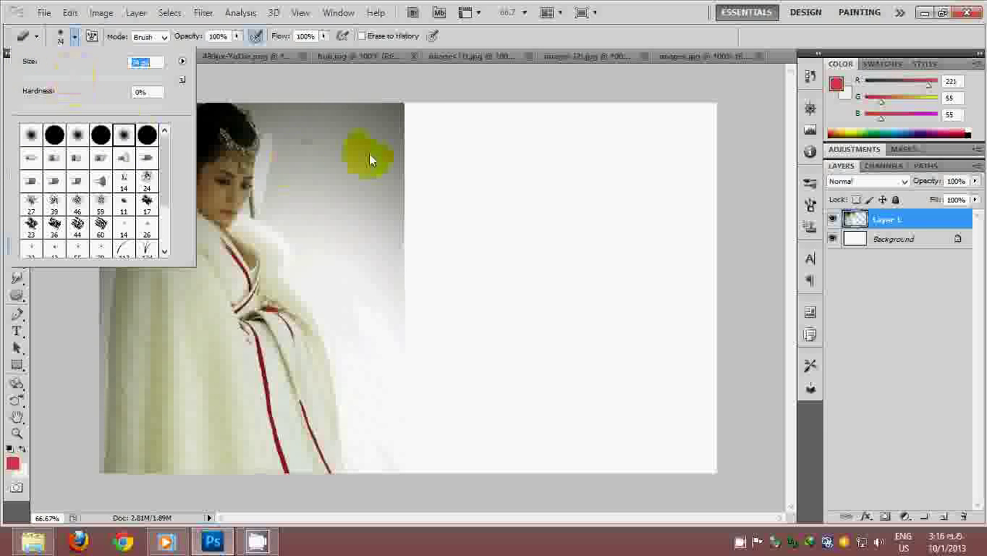
{"action": "mouse_move", "coordinate": [369, 154]}
{"action": "left_mouse_down"}
{"action": "mouse_move", "coordinate": [390, 136]}
{"action": "mouse_move", "coordinate": [407, 328]}
{"action": "mouse_move", "coordinate": [378, 492]}
{"action": "mouse_move", "coordinate": [407, 308]}
{"action": "mouse_move", "coordinate": [393, 261]}
{"action": "mouse_move", "coordinate": [408, 165]}
{"action": "left_mouse_up"}
{"action": "mouse_move", "coordinate": [400, 116]}
{"action": "left_mouse_down"}
{"action": "mouse_move", "coordinate": [390, 242]}
{"action": "mouse_move", "coordinate": [370, 301]}
{"action": "mouse_move", "coordinate": [384, 340]}
{"action": "mouse_move", "coordinate": [403, 265]}
{"action": "mouse_move", "coordinate": [396, 162]}
{"action": "mouse_move", "coordinate": [367, 111]}
{"action": "mouse_move", "coordinate": [356, 113]}
{"action": "mouse_move", "coordinate": [378, 136]}
{"action": "left_mouse_up"}
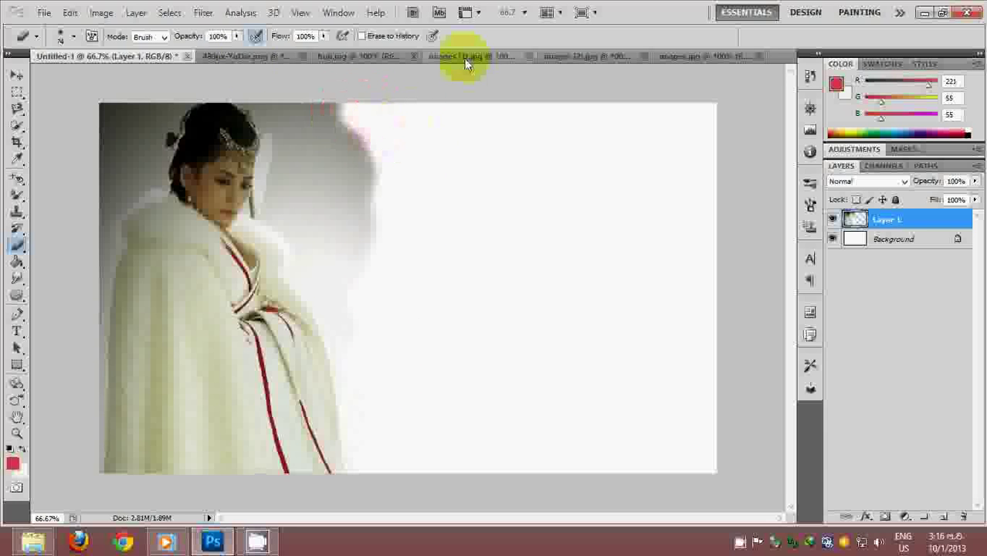
Float 480px-YuDie.png, copy its picture onto the Untitled-1 canvas with the Move tool and close the source image
{"action": "left_click_drag", "start_coordinate": [261, 57], "coordinate": [282, 97]}
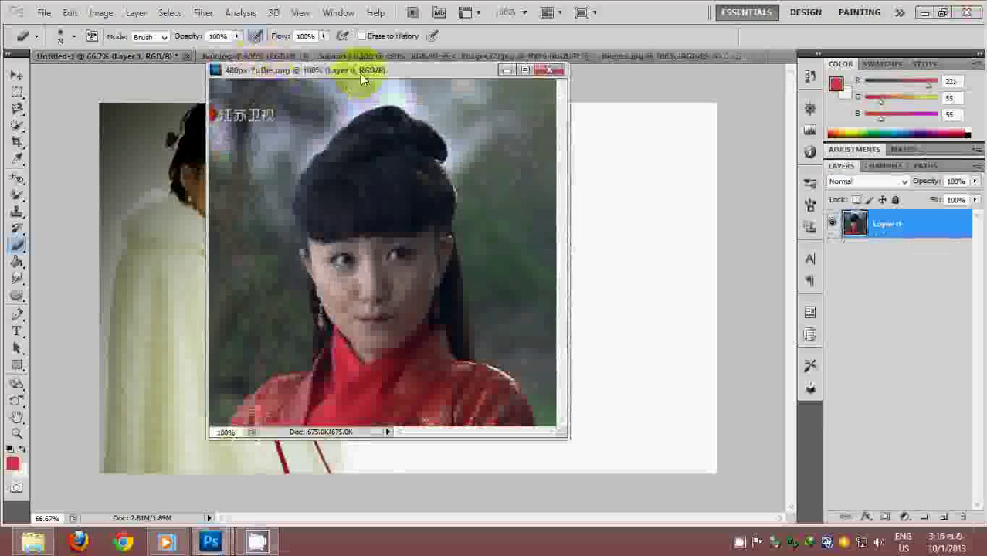
{"action": "left_click_drag", "start_coordinate": [360, 74], "coordinate": [587, 93]}
{"action": "left_click", "coordinate": [16, 75]}
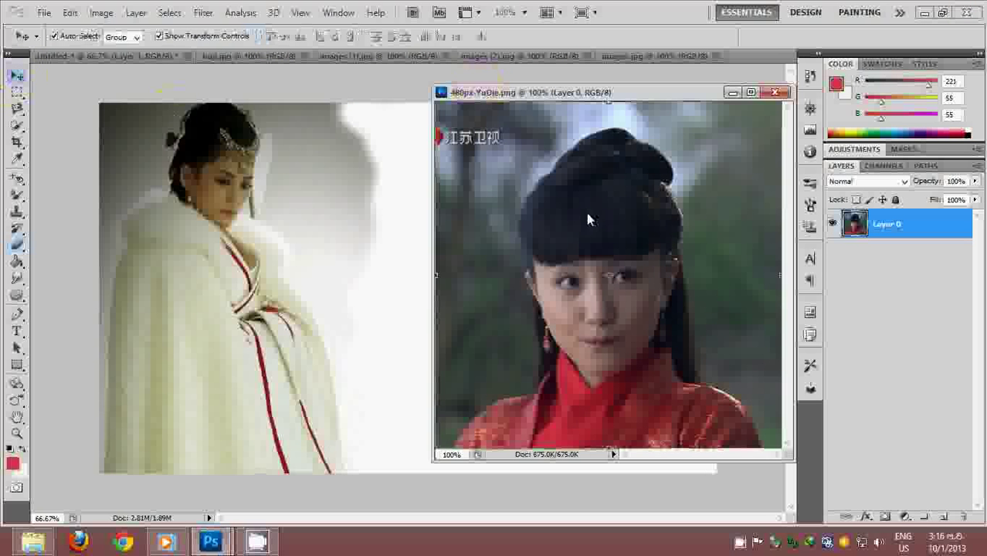
{"action": "left_click_drag", "start_coordinate": [586, 214], "coordinate": [485, 171]}
{"action": "left_click", "coordinate": [774, 92]}
Place Layer 2 beneath Layer 1 and nudge the red-dressed woman's photo slightly left along the canvas's top edge
{"action": "left_click_drag", "start_coordinate": [881, 244], "coordinate": [879, 247]}
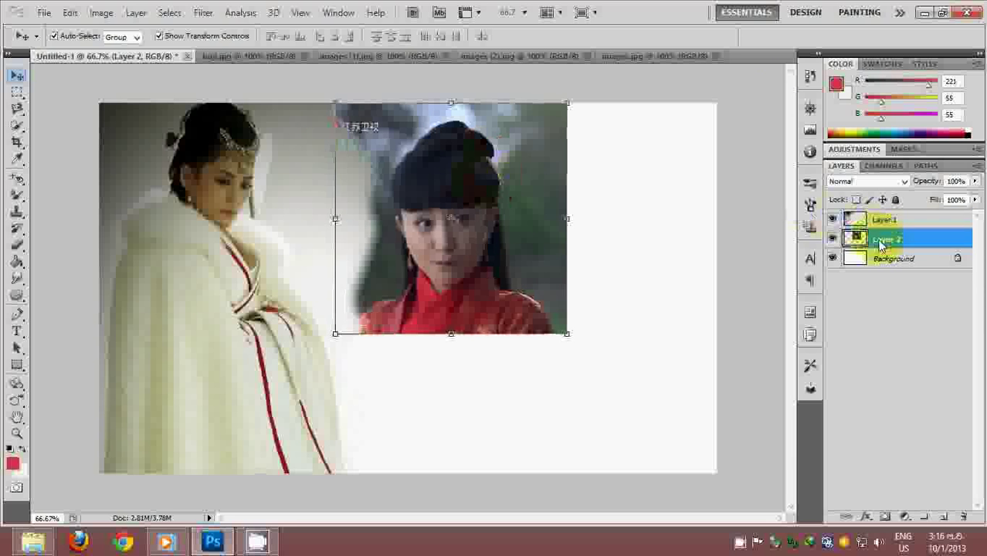
{"action": "left_click_drag", "start_coordinate": [501, 232], "coordinate": [493, 238]}
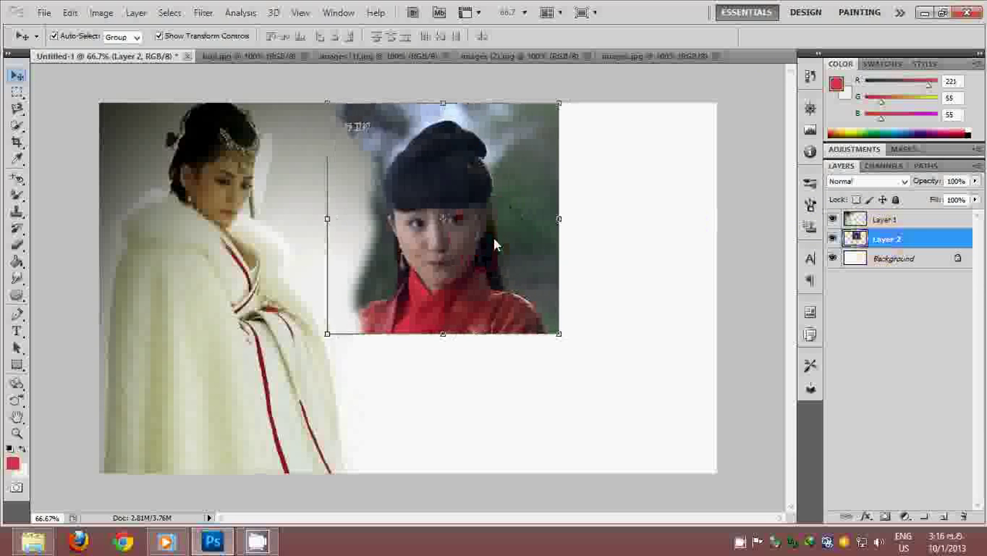
{"action": "left_click", "coordinate": [586, 395]}
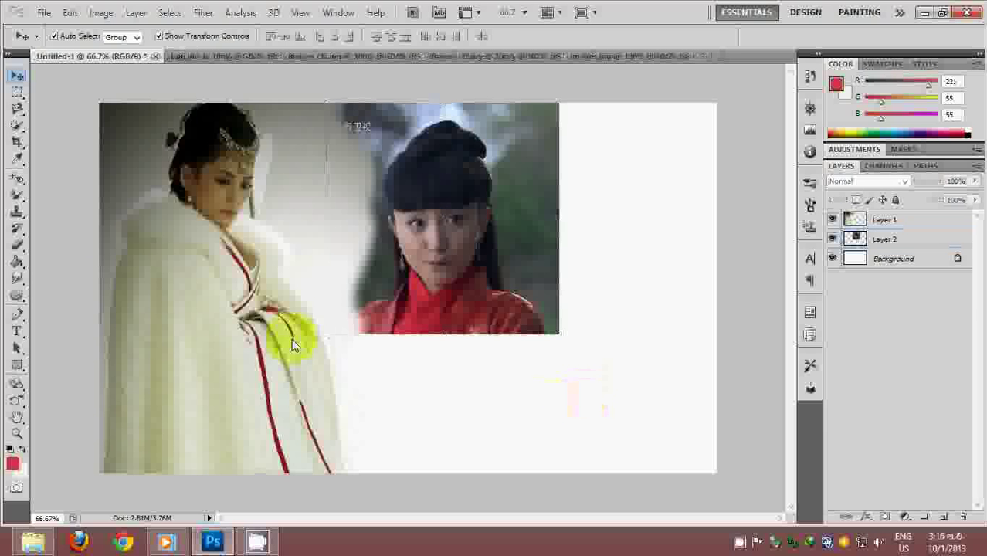
Soften the bottom and right edges of the red-dressed woman's photo on Layer 2 with the Eraser
{"action": "left_click", "coordinate": [17, 244]}
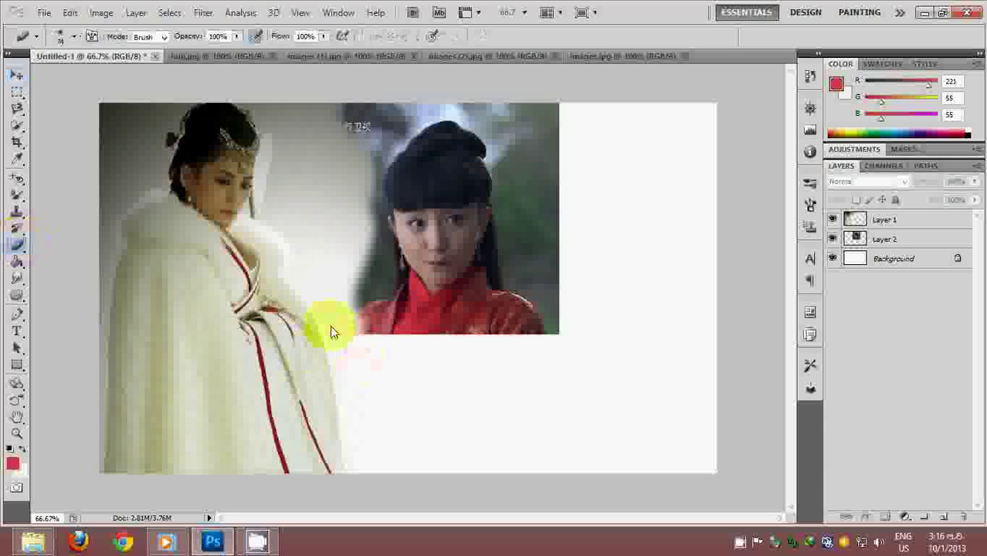
{"action": "left_click", "coordinate": [859, 239]}
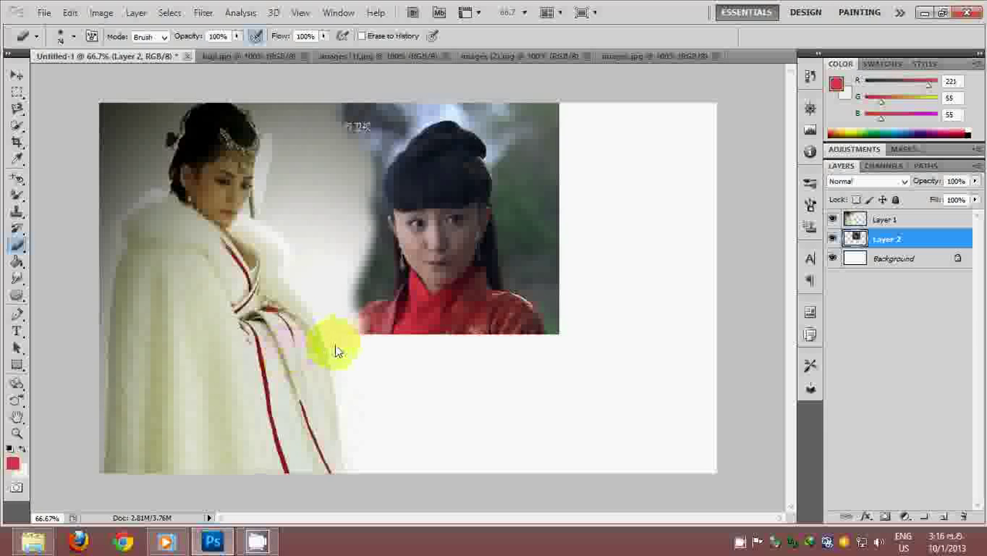
{"action": "mouse_move", "coordinate": [366, 344]}
{"action": "left_mouse_down"}
{"action": "mouse_move", "coordinate": [528, 339]}
{"action": "mouse_move", "coordinate": [558, 328]}
{"action": "mouse_move", "coordinate": [555, 125]}
{"action": "mouse_move", "coordinate": [570, 103]}
{"action": "mouse_move", "coordinate": [563, 148]}
{"action": "mouse_move", "coordinate": [588, 241]}
{"action": "mouse_move", "coordinate": [561, 355]}
{"action": "left_mouse_up"}
Float huji.jpg and copy its picture onto the Untitled-1 canvas, placing it along the top edge beside the red-dressed woman
{"action": "left_click_drag", "start_coordinate": [259, 51], "coordinate": [283, 97]}
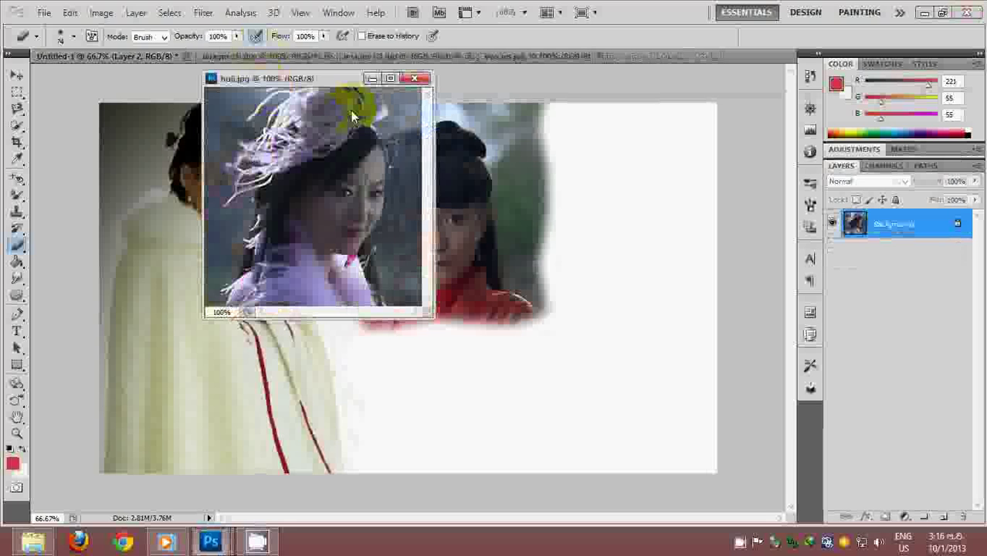
{"action": "left_click", "coordinate": [17, 76]}
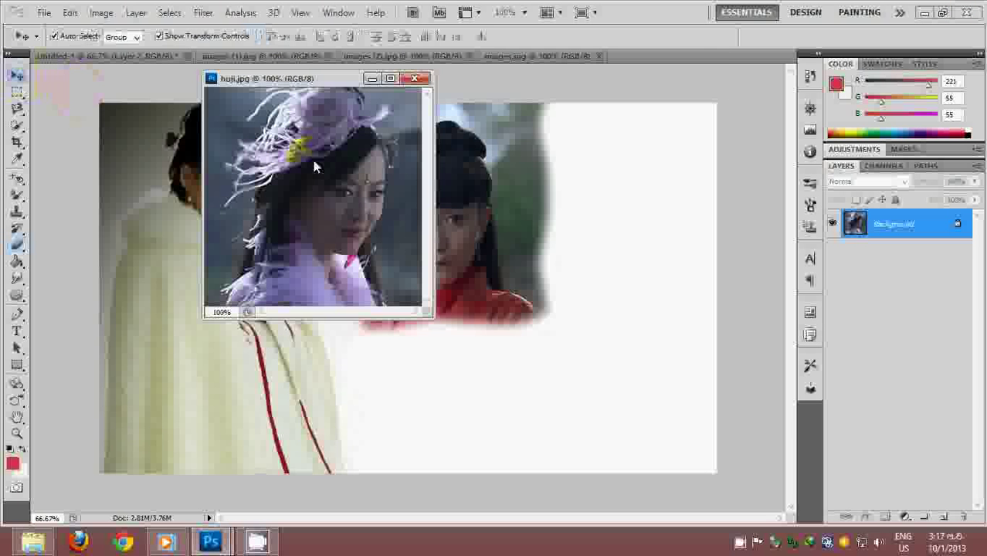
{"action": "left_click_drag", "start_coordinate": [448, 333], "coordinate": [481, 359]}
{"action": "left_click_drag", "start_coordinate": [627, 330], "coordinate": [630, 137]}
Close huji.jpg and scale the purple-dressed woman's photo to 123.33% width and 133.77% height, reaching the canvas's right edge
{"action": "key", "text": "ctrl+t"}
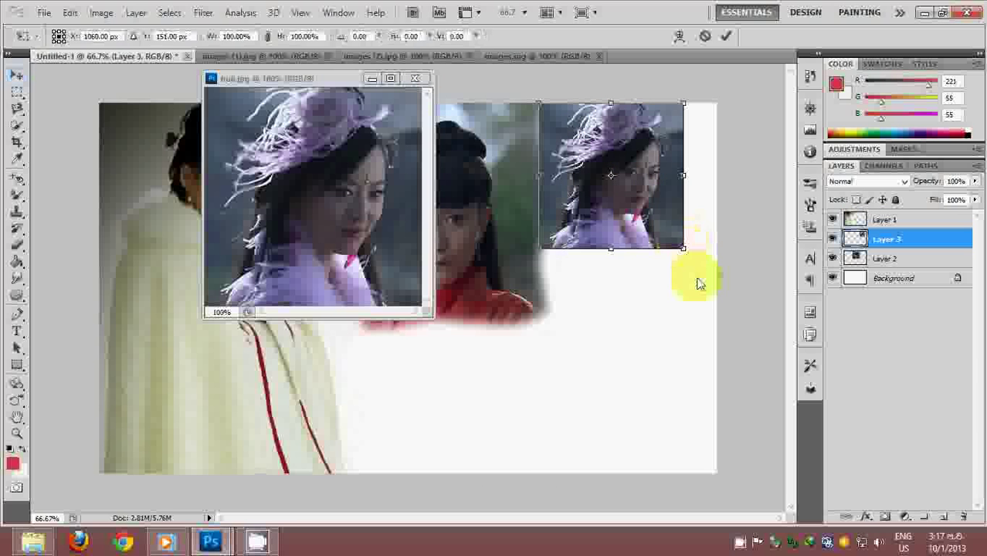
{"action": "left_click_drag", "start_coordinate": [688, 248], "coordinate": [717, 302]}
{"action": "left_click", "coordinate": [414, 78]}
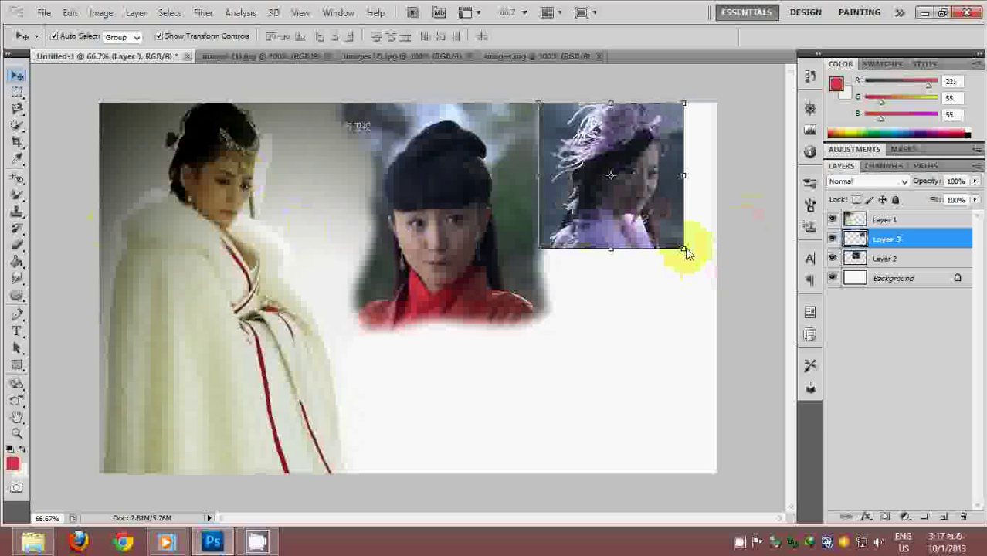
{"action": "left_click_drag", "start_coordinate": [687, 252], "coordinate": [718, 298]}
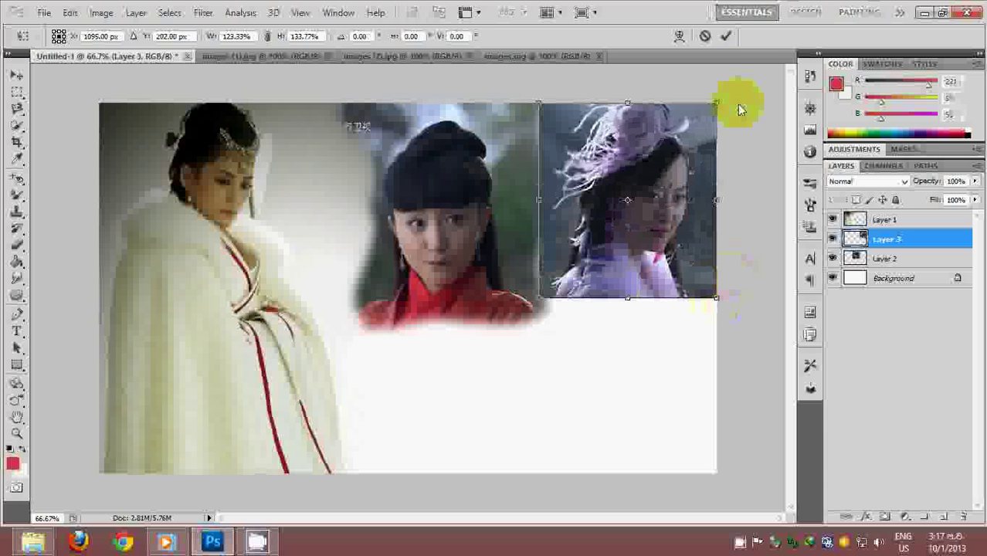
{"action": "left_click", "coordinate": [726, 44]}
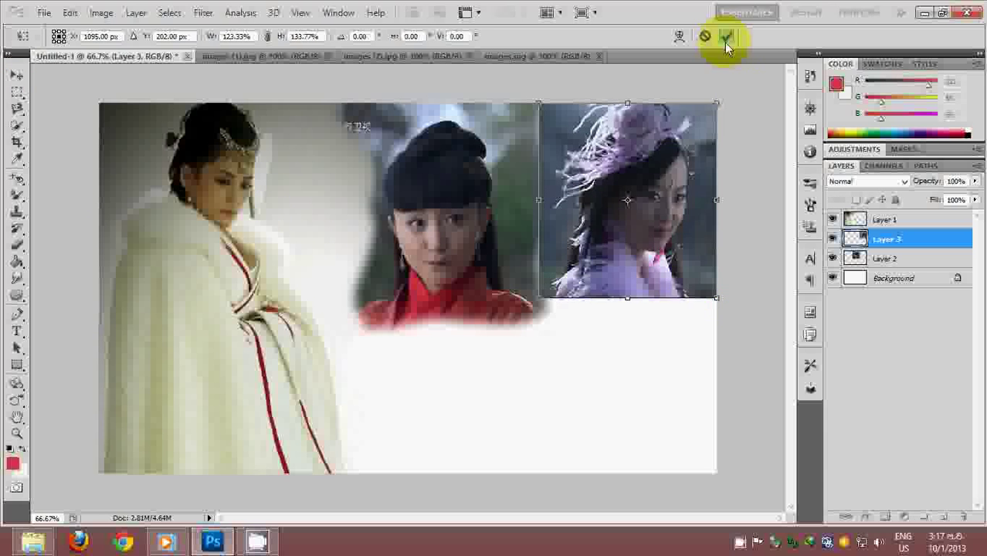
Place Layer 3 beneath Layer 2 and soften the bottom edge of the purple-dressed woman's photo with the Eraser
{"action": "left_click", "coordinate": [17, 243]}
{"action": "left_click_drag", "start_coordinate": [526, 299], "coordinate": [533, 301]}
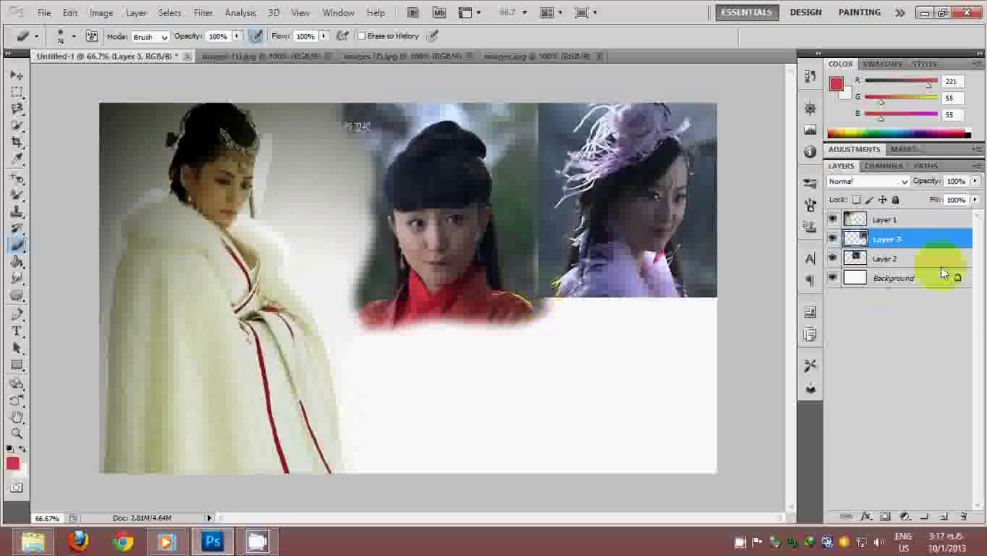
{"action": "left_click_drag", "start_coordinate": [919, 240], "coordinate": [896, 269]}
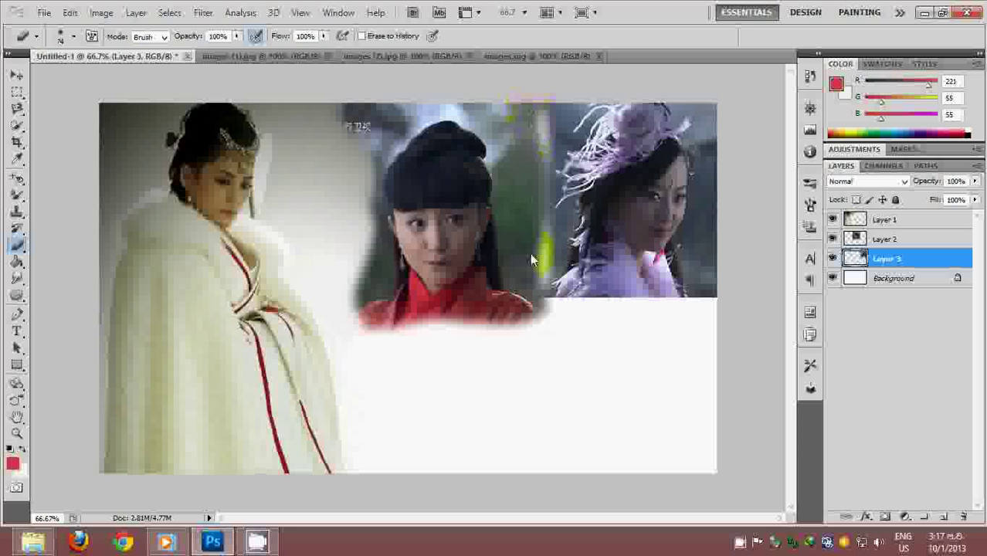
{"action": "mouse_move", "coordinate": [538, 293]}
{"action": "left_mouse_down"}
{"action": "mouse_move", "coordinate": [645, 320]}
{"action": "mouse_move", "coordinate": [552, 306]}
{"action": "mouse_move", "coordinate": [709, 305]}
{"action": "left_mouse_up"}
Move the purple-dressed woman's photo left behind Layer 2 and scale it to 112.16% width and 105.20% height
{"action": "left_click", "coordinate": [16, 75]}
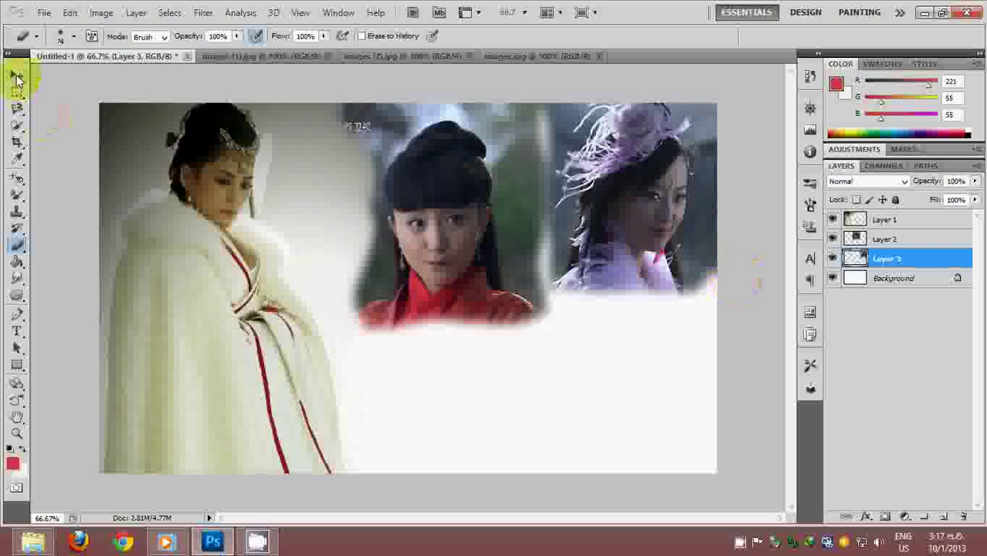
{"action": "left_click_drag", "start_coordinate": [567, 179], "coordinate": [533, 177]}
{"action": "left_click", "coordinate": [692, 308]}
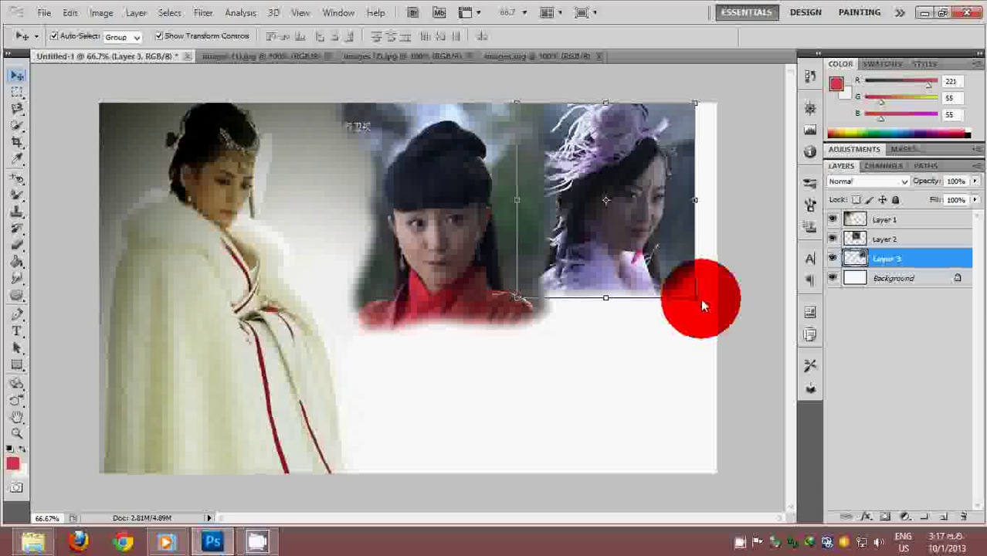
{"action": "left_click_drag", "start_coordinate": [702, 306], "coordinate": [724, 309]}
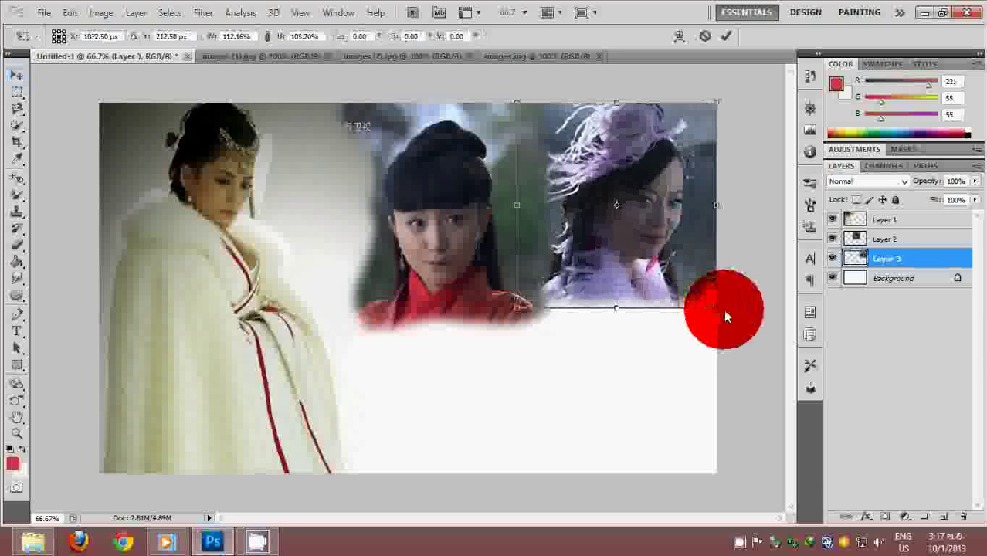
{"action": "left_click", "coordinate": [724, 36]}
Copy the images (1).jpg picture onto the canvas, close the source and position the photo just below the purple-dressed woman
{"action": "left_click_drag", "start_coordinate": [260, 60], "coordinate": [448, 392]}
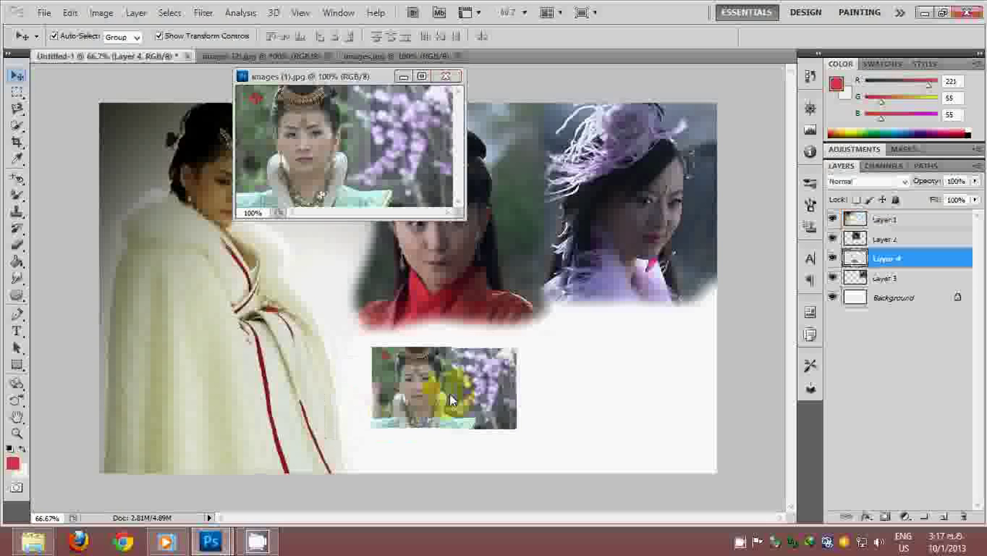
{"action": "left_click", "coordinate": [448, 79]}
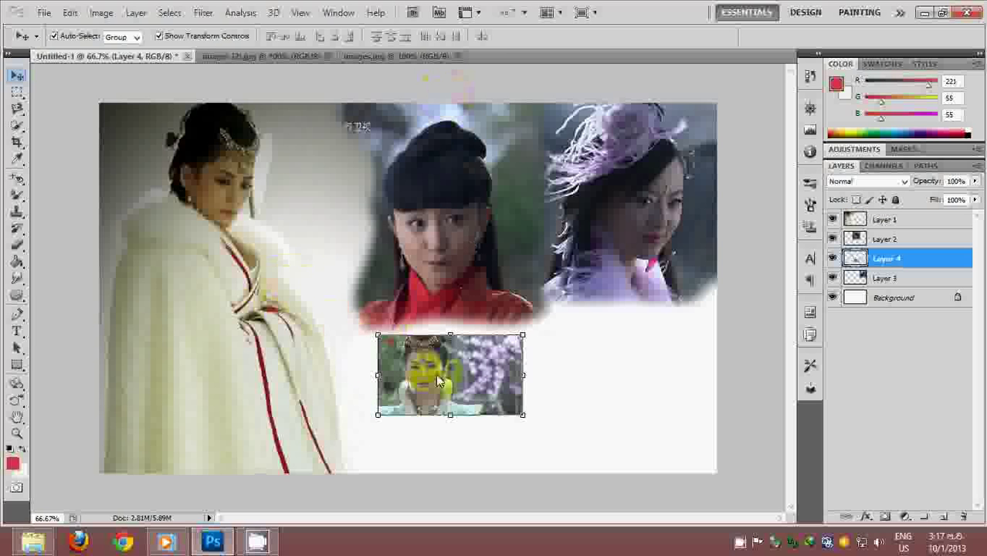
{"action": "left_click", "coordinate": [522, 376]}
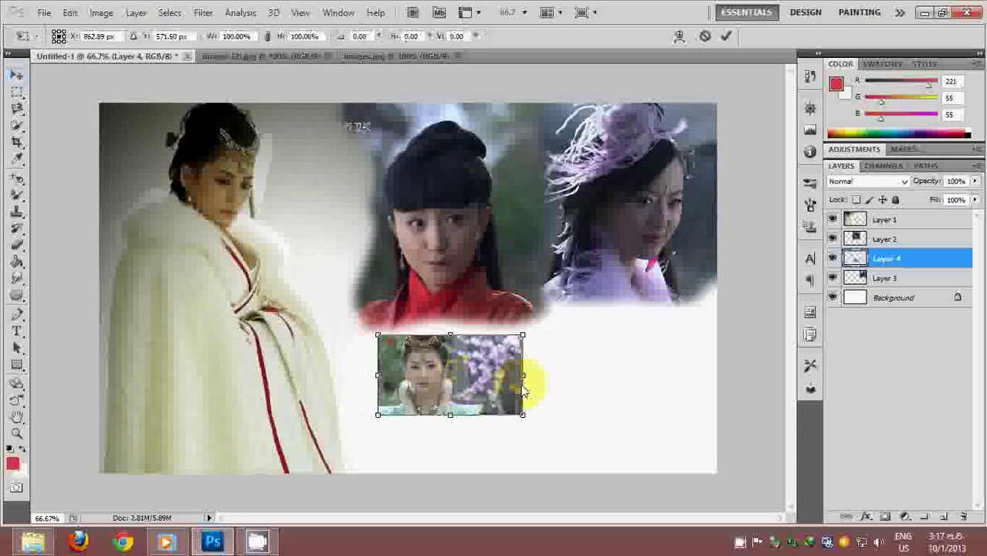
{"action": "left_click_drag", "start_coordinate": [522, 392], "coordinate": [596, 335]}
Enlarge the Layer 4 portrait to 150.96% width and 182.14% height, then widen it leftward to 113.57%
{"action": "left_click", "coordinate": [652, 370]}
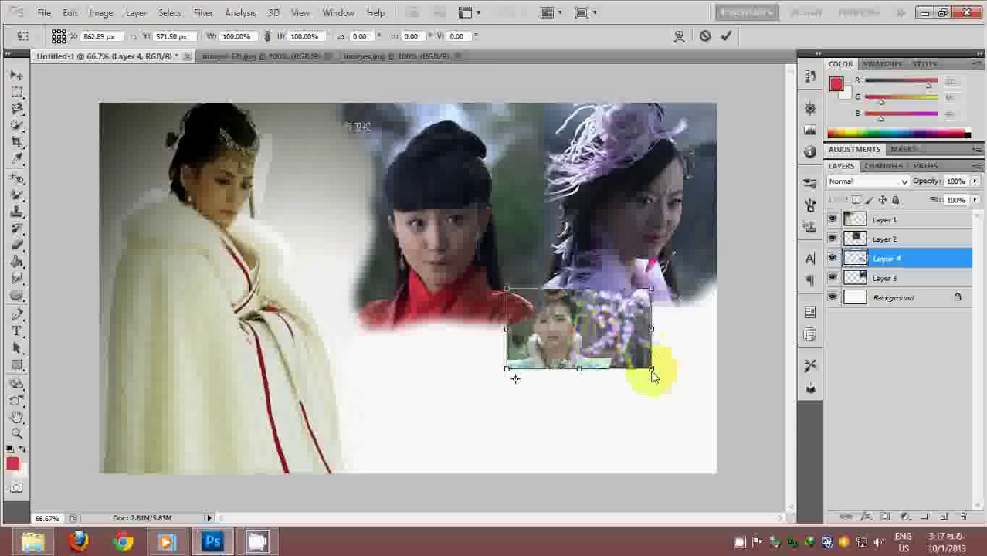
{"action": "left_click_drag", "start_coordinate": [652, 375], "coordinate": [724, 436]}
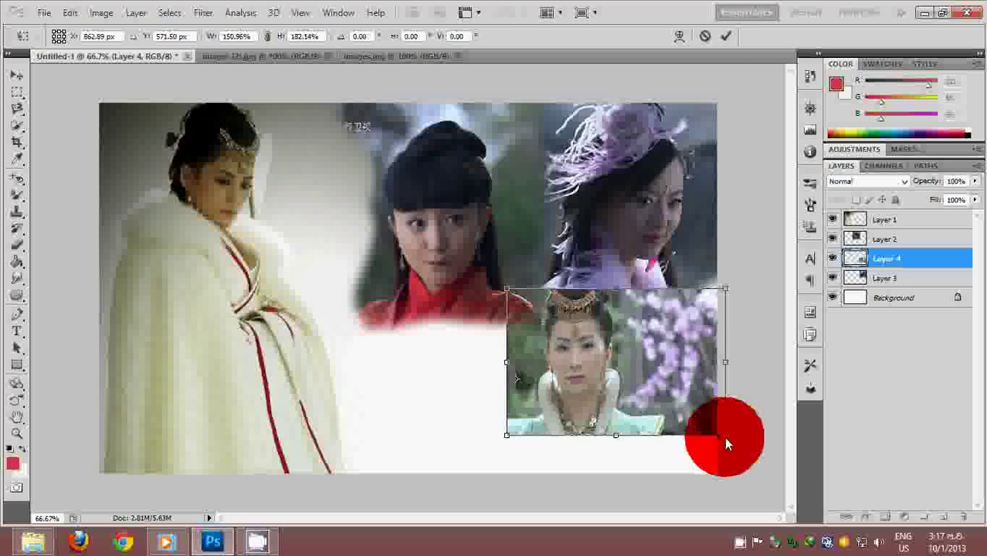
{"action": "left_click", "coordinate": [727, 38]}
{"action": "left_click_drag", "start_coordinate": [506, 289], "coordinate": [478, 287]}
{"action": "left_click", "coordinate": [894, 275]}
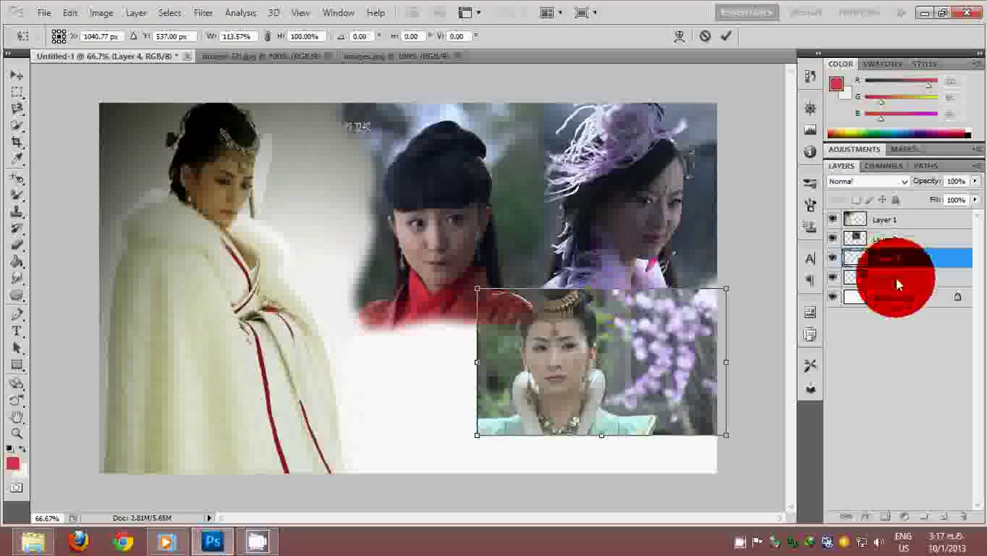
{"action": "left_click", "coordinate": [726, 39]}
Align the Layer 4 portrait with the canvas's right edge and place its layer beneath Layer 3
{"action": "left_click", "coordinate": [862, 268]}
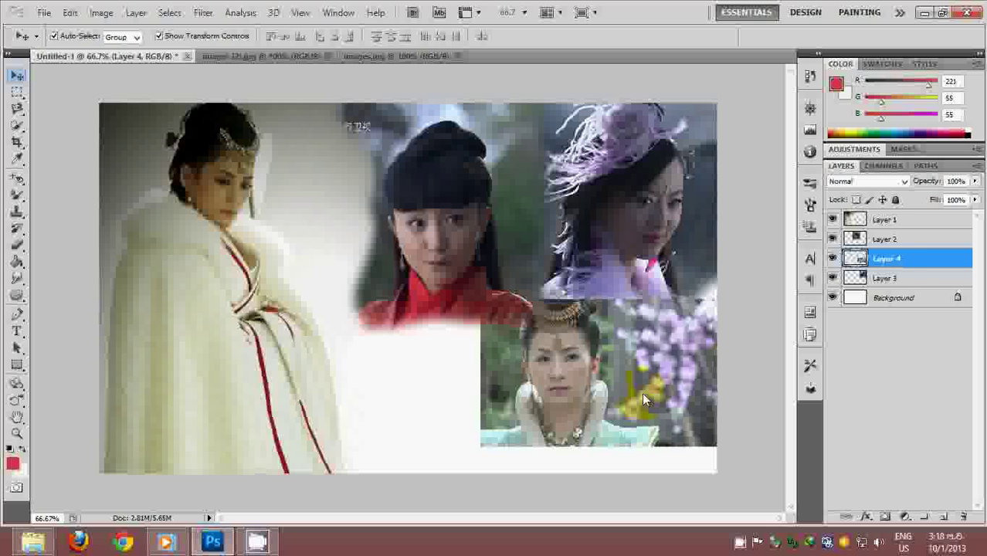
{"action": "left_click_drag", "start_coordinate": [641, 393], "coordinate": [635, 383]}
{"action": "left_click", "coordinate": [900, 280], "text": "shift"}
{"action": "left_click_drag", "start_coordinate": [910, 296], "coordinate": [904, 292]}
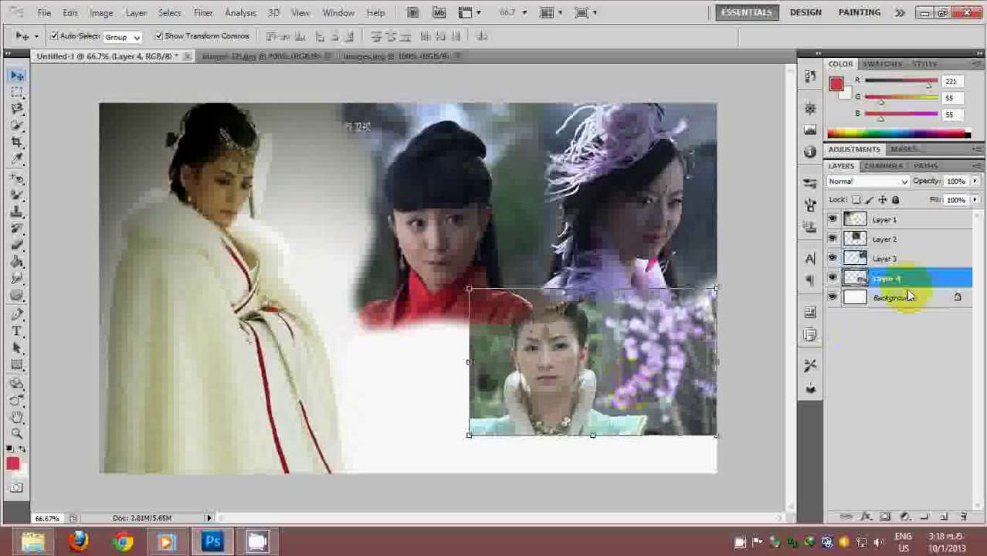
Scale Layer 4 to 110.31% width and 125.49% height, down to the canvas's bottom, and fade its left edge with the Eraser
{"action": "left_click_drag", "start_coordinate": [602, 373], "coordinate": [605, 386]}
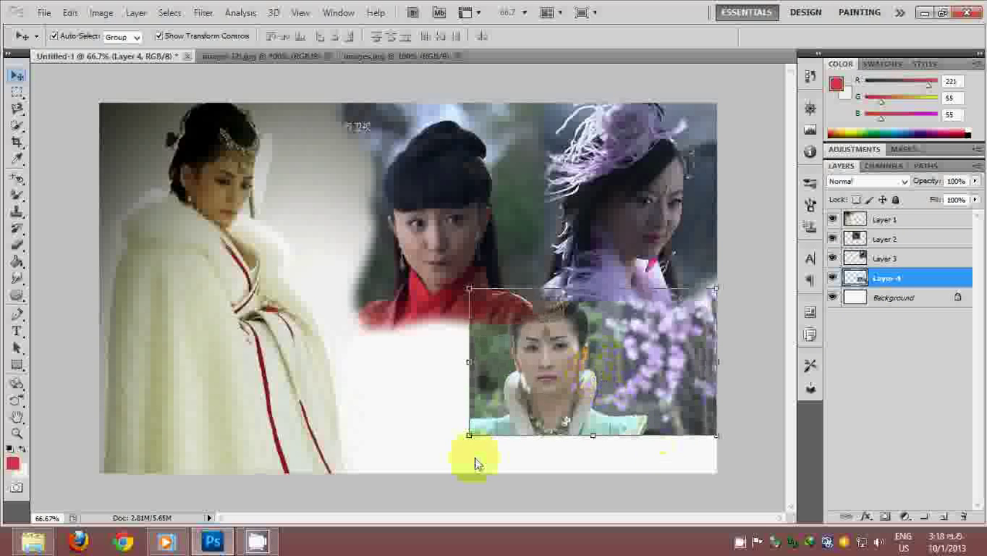
{"action": "left_click_drag", "start_coordinate": [459, 442], "coordinate": [442, 474]}
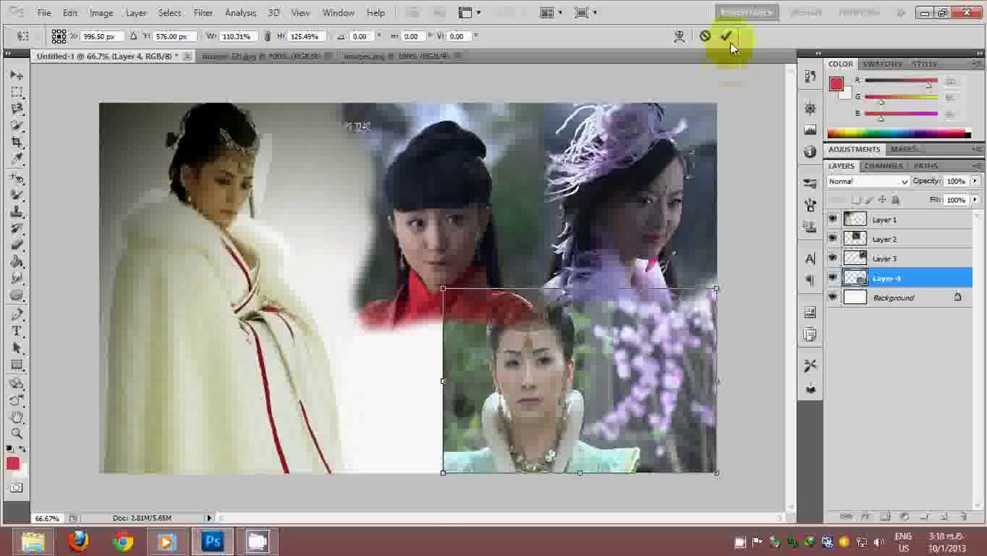
{"action": "left_click", "coordinate": [727, 36]}
{"action": "left_click", "coordinate": [17, 244]}
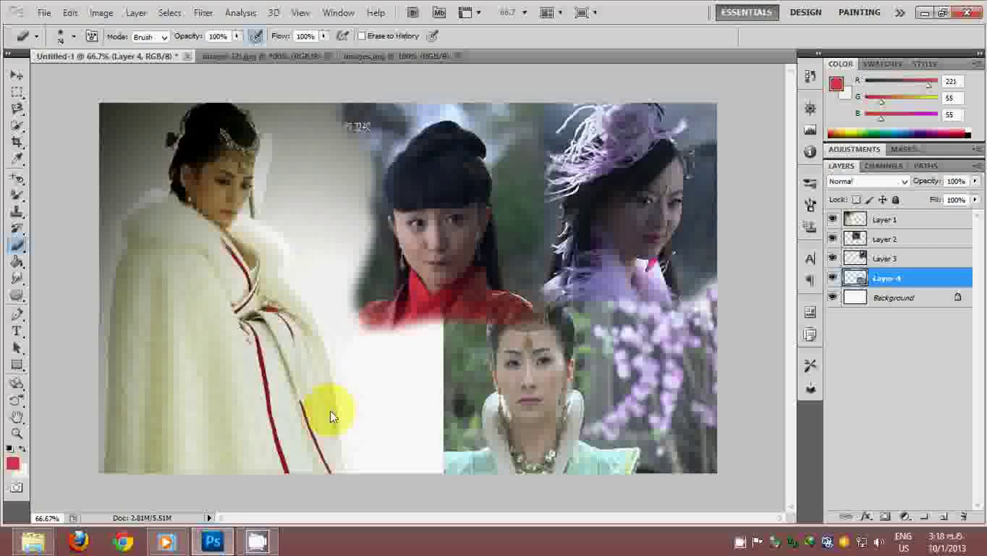
{"action": "left_click_drag", "start_coordinate": [445, 399], "coordinate": [446, 339]}
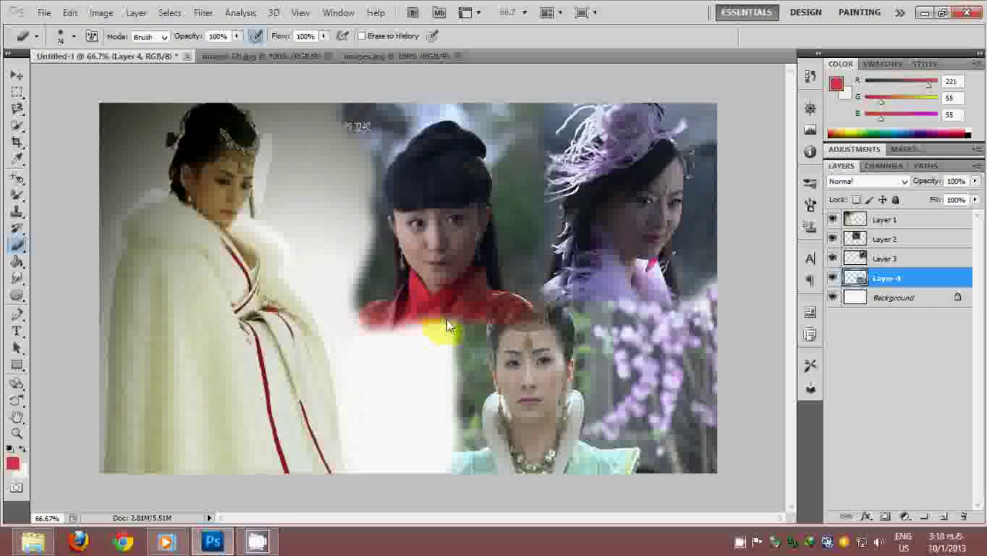
Float images (2).jpg, copy the flute player's picture onto the canvas's lower middle with the Move tool and close the source
{"action": "left_click_drag", "start_coordinate": [293, 55], "coordinate": [355, 106]}
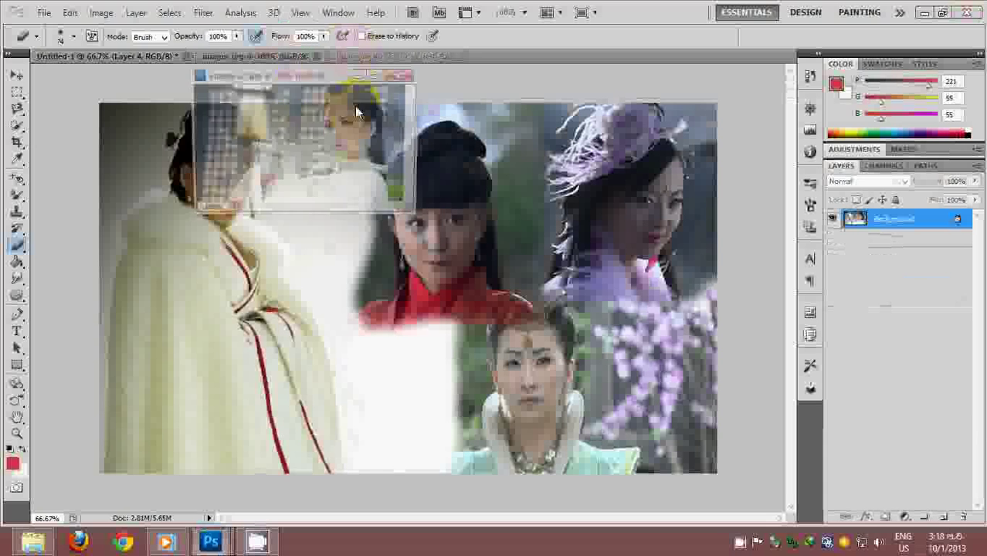
{"action": "left_click", "coordinate": [18, 76]}
{"action": "left_click_drag", "start_coordinate": [312, 193], "coordinate": [464, 380]}
{"action": "left_click", "coordinate": [411, 74]}
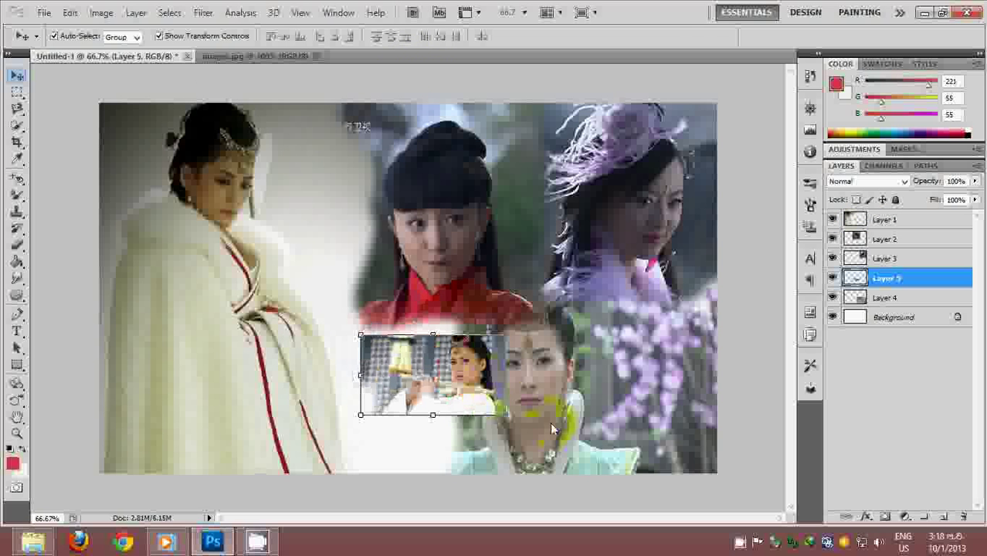
Scale the flute player's photo to 151.50% width and 171.43% height and shift it left under the red-dressed woman
{"action": "left_click_drag", "start_coordinate": [506, 415], "coordinate": [580, 473]}
{"action": "left_click_drag", "start_coordinate": [493, 399], "coordinate": [427, 384]}
{"action": "left_click", "coordinate": [726, 35]}
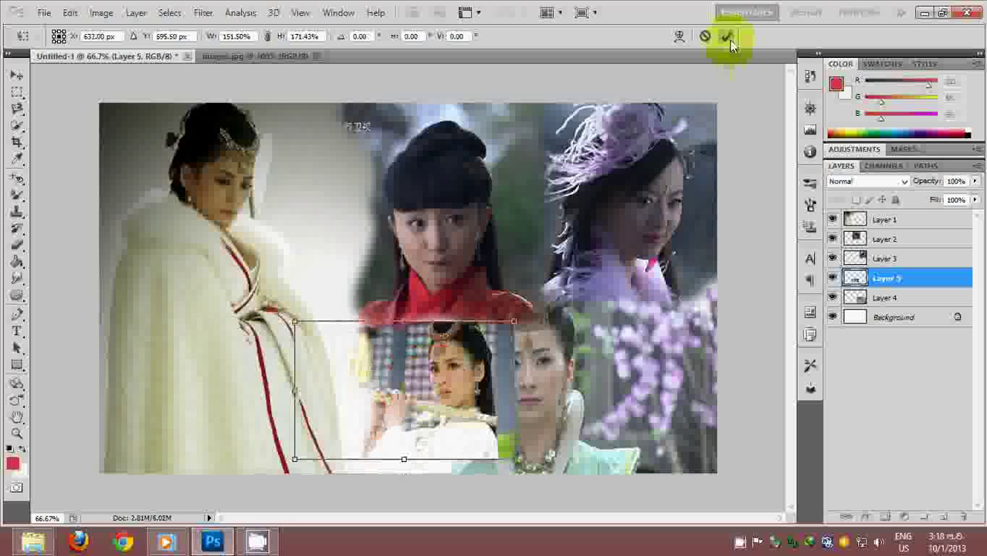
Move the Layer 4 portrait right and slightly down, away from the flute player's face
{"action": "left_click", "coordinate": [863, 303]}
{"action": "left_click_drag", "start_coordinate": [653, 371], "coordinate": [698, 386]}
{"action": "left_click", "coordinate": [890, 362]}
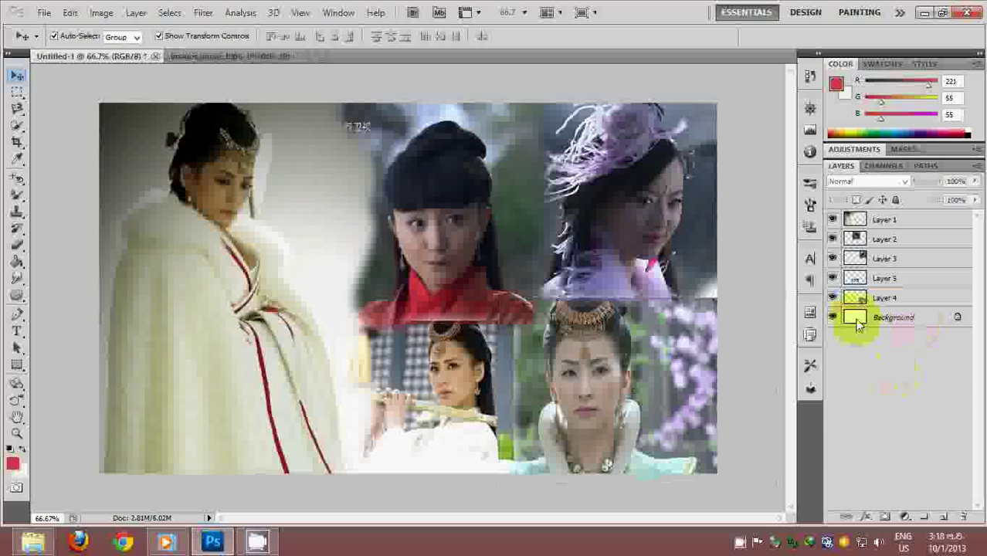
Shift the flute player's photo on Layer 5 right, over the edge of the neighbouring portrait
{"action": "left_click", "coordinate": [889, 278]}
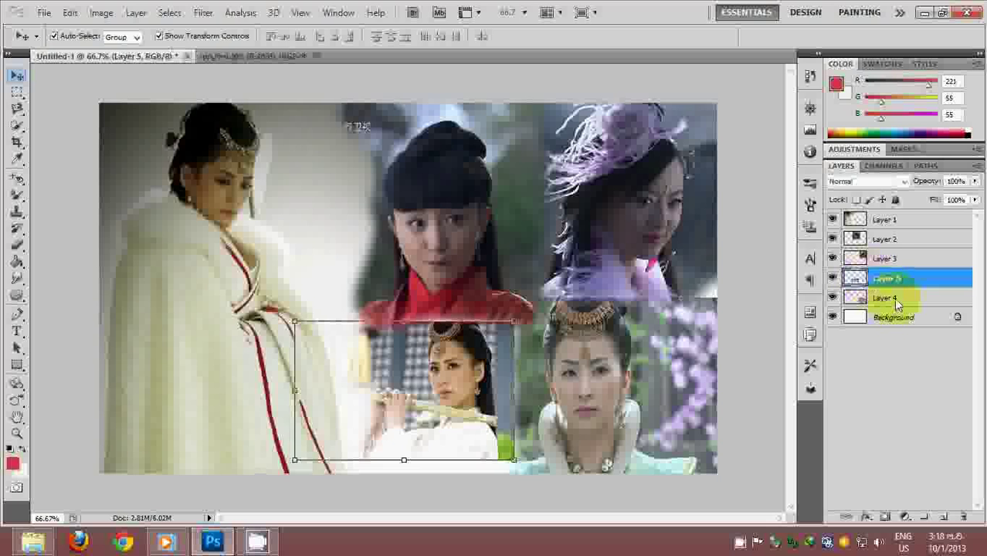
{"action": "left_click", "coordinate": [893, 297]}
{"action": "left_click", "coordinate": [401, 400]}
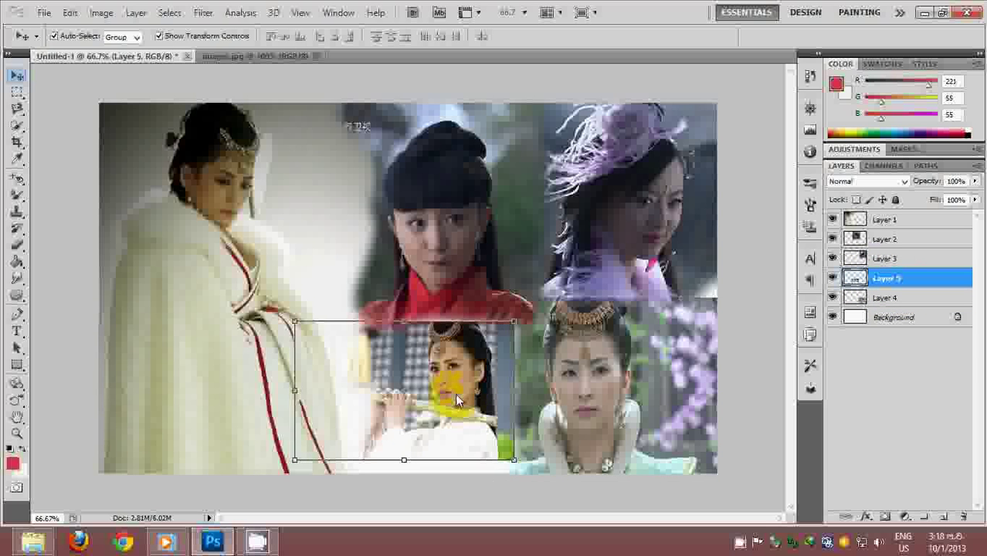
{"action": "left_click_drag", "start_coordinate": [455, 393], "coordinate": [502, 398]}
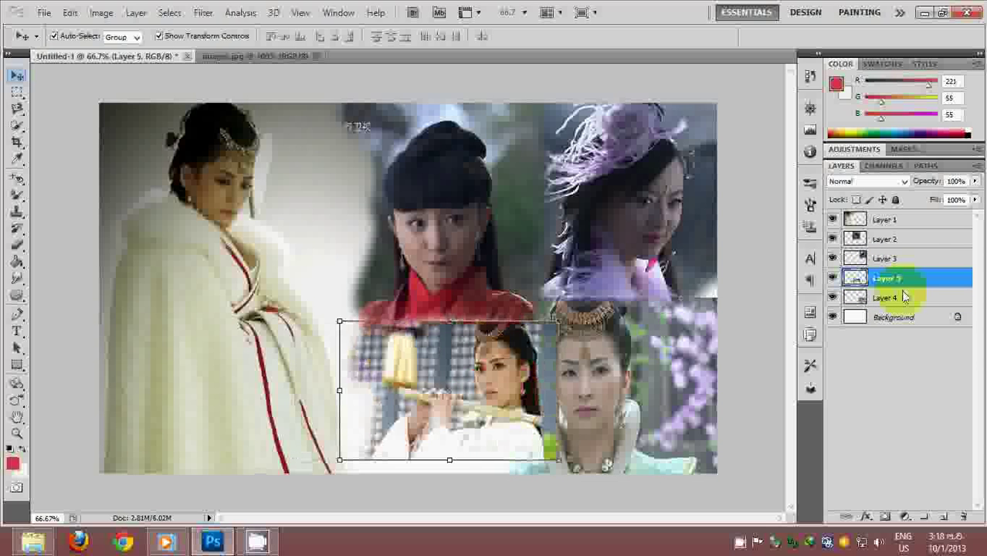
{"action": "left_click", "coordinate": [479, 390]}
{"action": "left_click", "coordinate": [726, 35]}
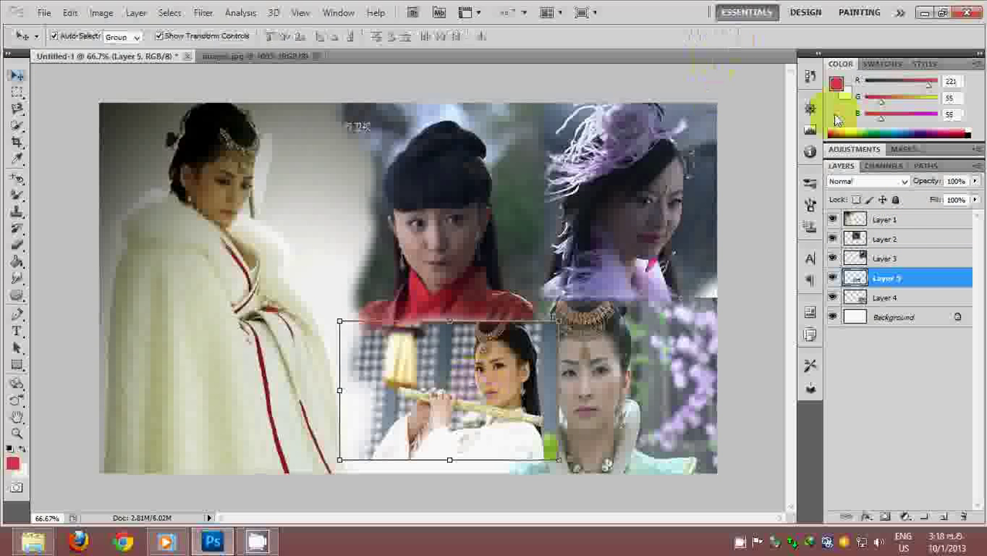
Bring Layer 5 above Layer 1 and refit its photo farther left, scaled to 103.30% width and 109.72% height
{"action": "left_click_drag", "start_coordinate": [878, 282], "coordinate": [888, 216]}
{"action": "left_click_drag", "start_coordinate": [491, 376], "coordinate": [440, 379]}
{"action": "left_click_drag", "start_coordinate": [295, 462], "coordinate": [286, 472]}
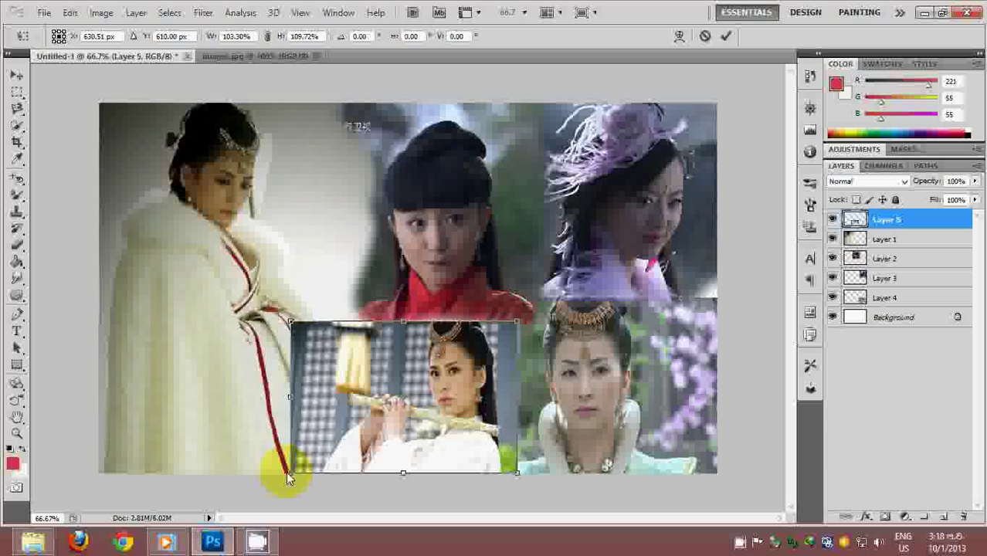
Apply the pending transformation and soften the left, top and right edges of the flute player's photo on Layer 5 with the Eraser
{"action": "left_click", "coordinate": [15, 244]}
{"action": "left_click", "coordinate": [467, 218]}
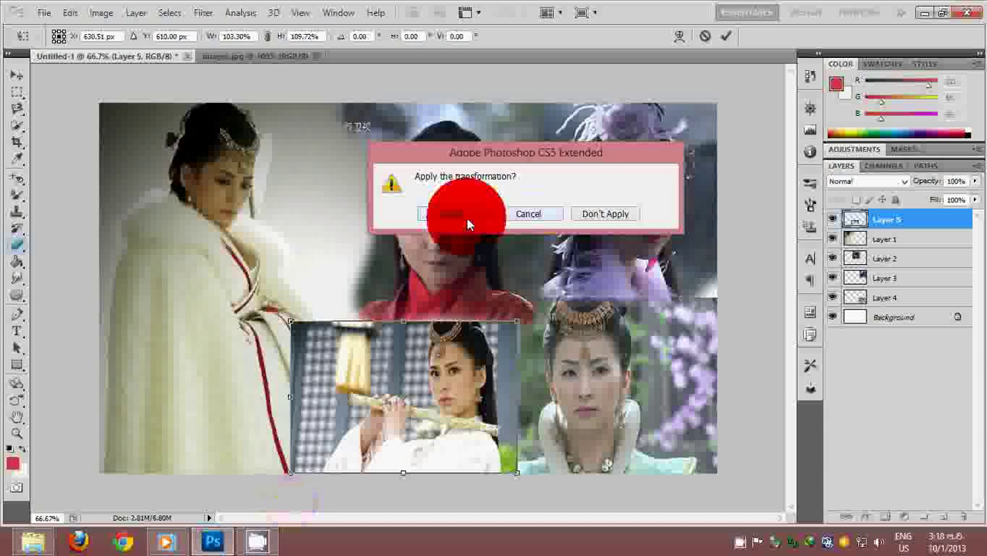
{"action": "left_click_drag", "start_coordinate": [300, 379], "coordinate": [302, 330]}
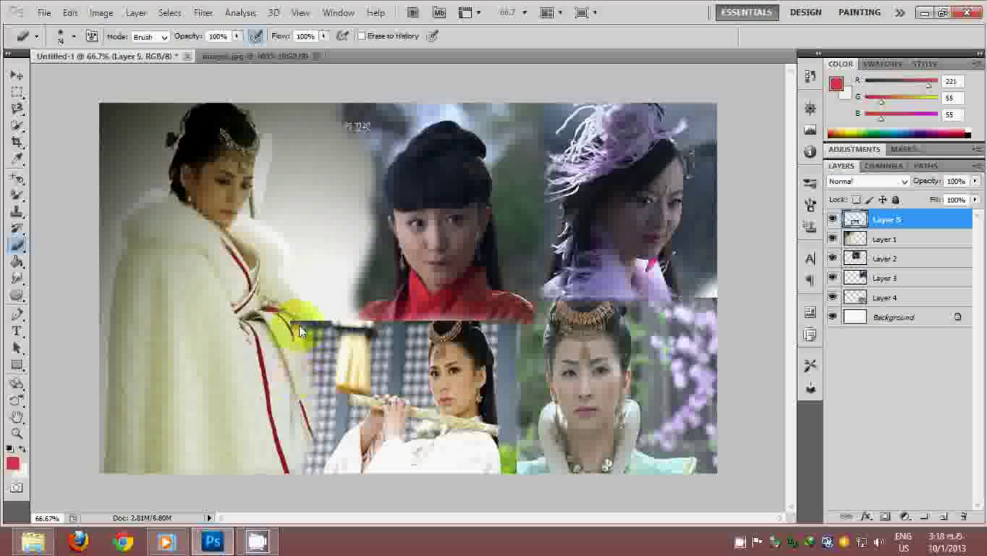
{"action": "left_click_drag", "start_coordinate": [503, 321], "coordinate": [520, 417]}
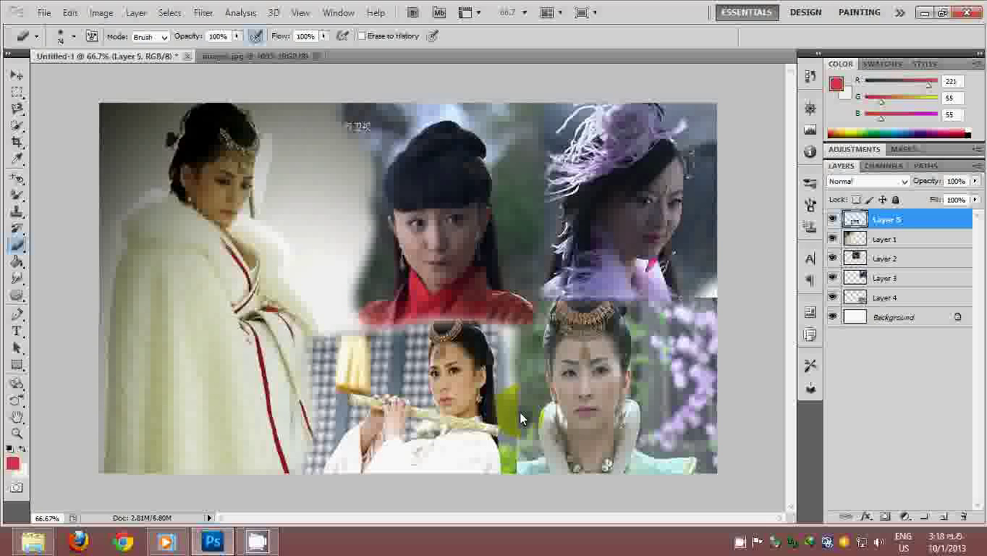
{"action": "left_click_drag", "start_coordinate": [539, 345], "coordinate": [410, 322]}
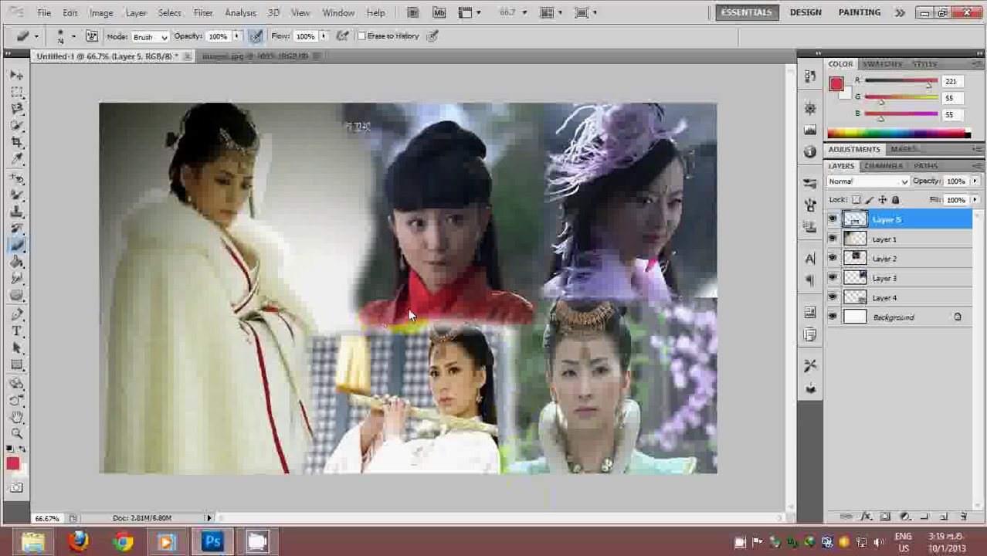
Scale the flute player's photo on Layer 5 to 105.75% width and 108.54% height and shift it slightly right
{"action": "left_click", "coordinate": [925, 218]}
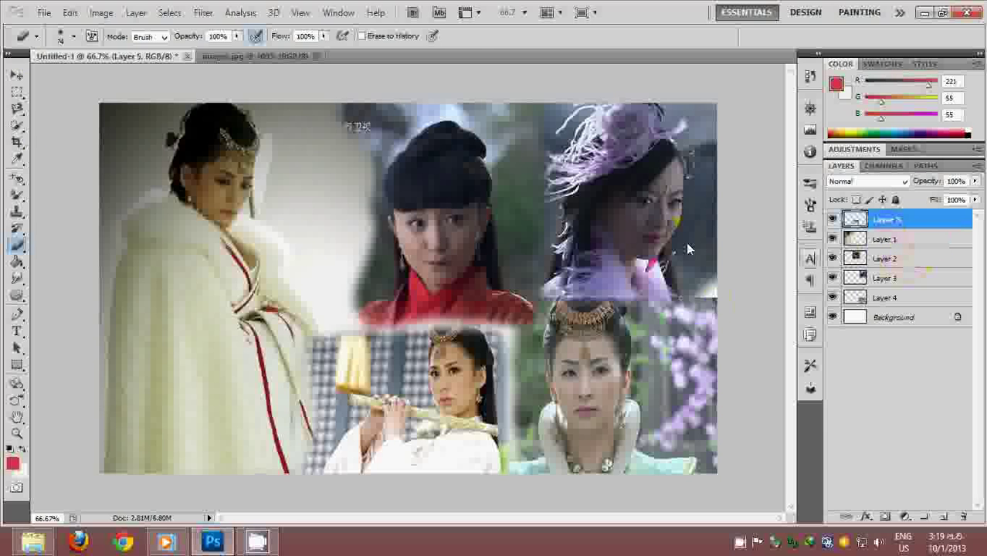
{"action": "left_click", "coordinate": [16, 75]}
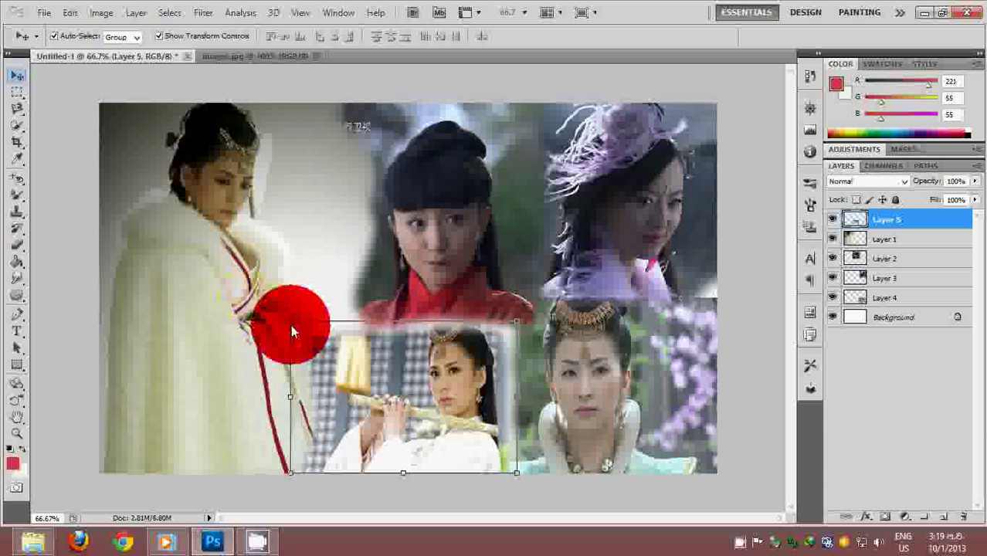
{"action": "left_click_drag", "start_coordinate": [290, 324], "coordinate": [278, 309]}
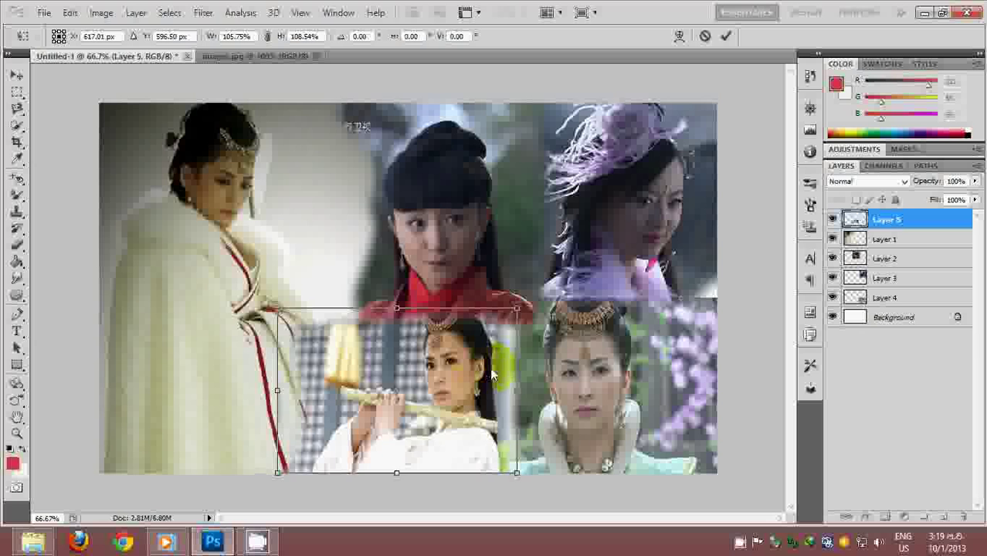
{"action": "left_click_drag", "start_coordinate": [480, 377], "coordinate": [495, 374]}
{"action": "left_click", "coordinate": [724, 34]}
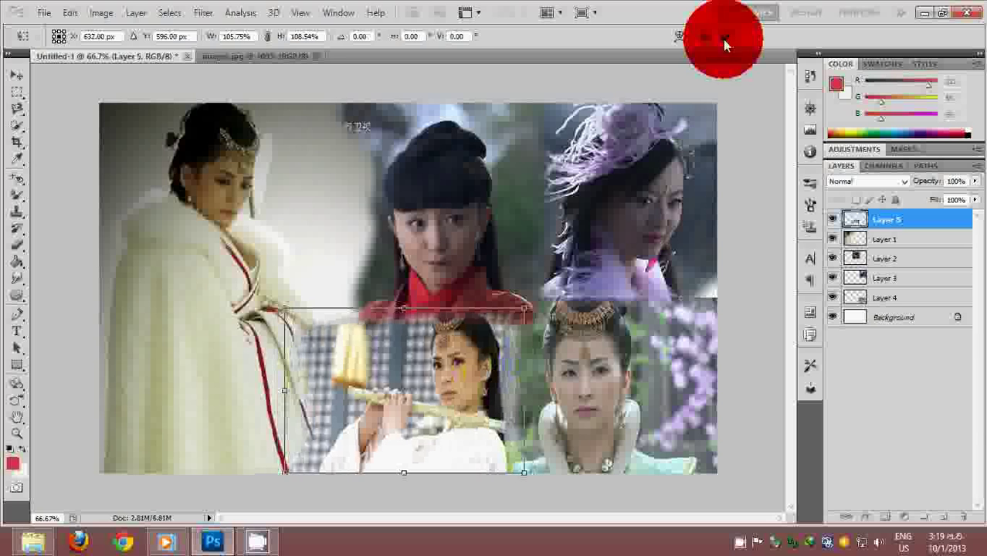
Make the Background layer beneath the portrait layers active
{"action": "left_click", "coordinate": [871, 326]}
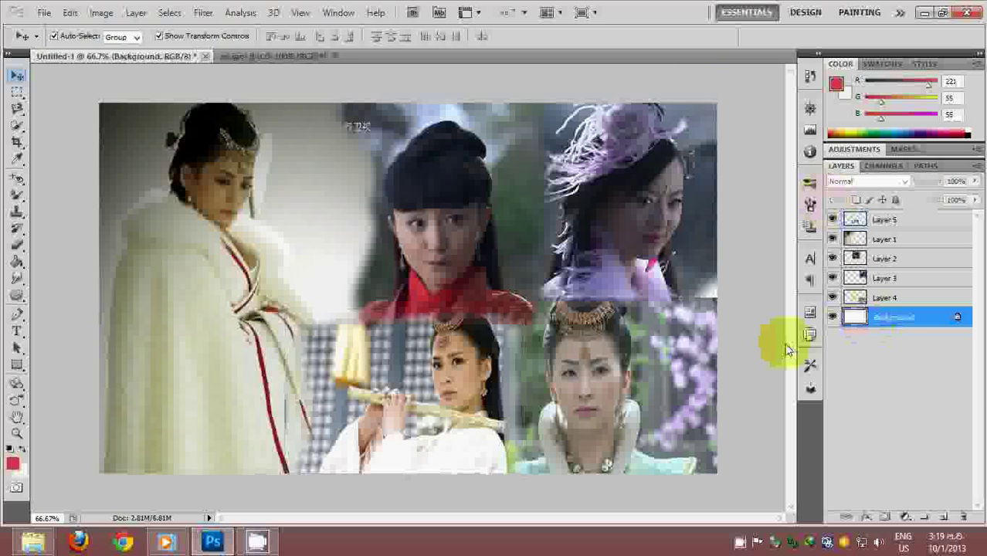
{"action": "left_click", "coordinate": [423, 248]}
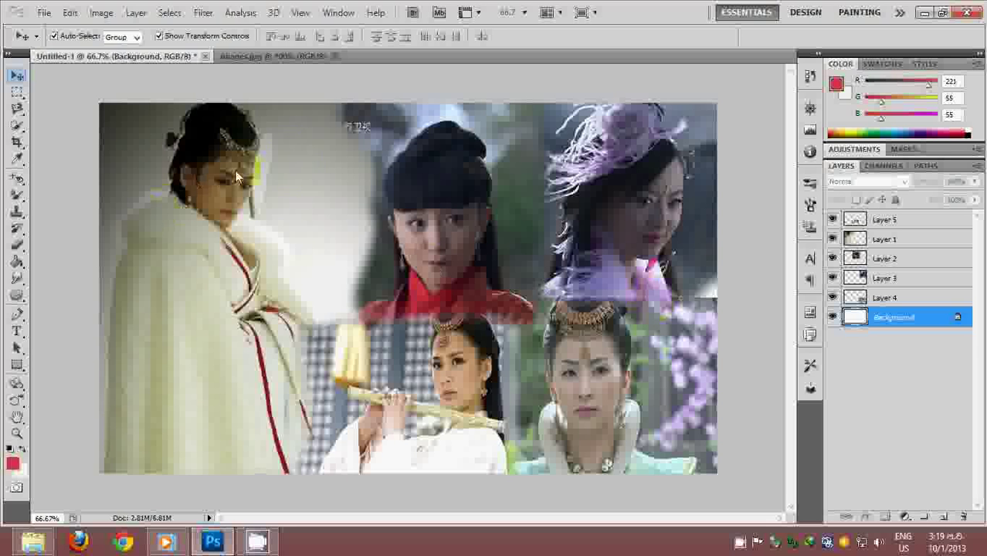
{"action": "left_click", "coordinate": [349, 312]}
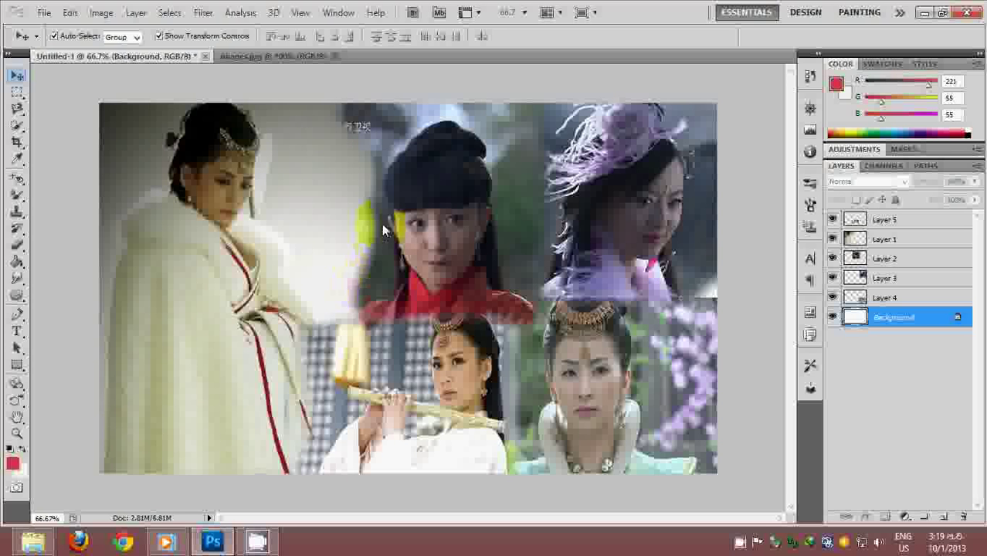
{"action": "left_click", "coordinate": [354, 194]}
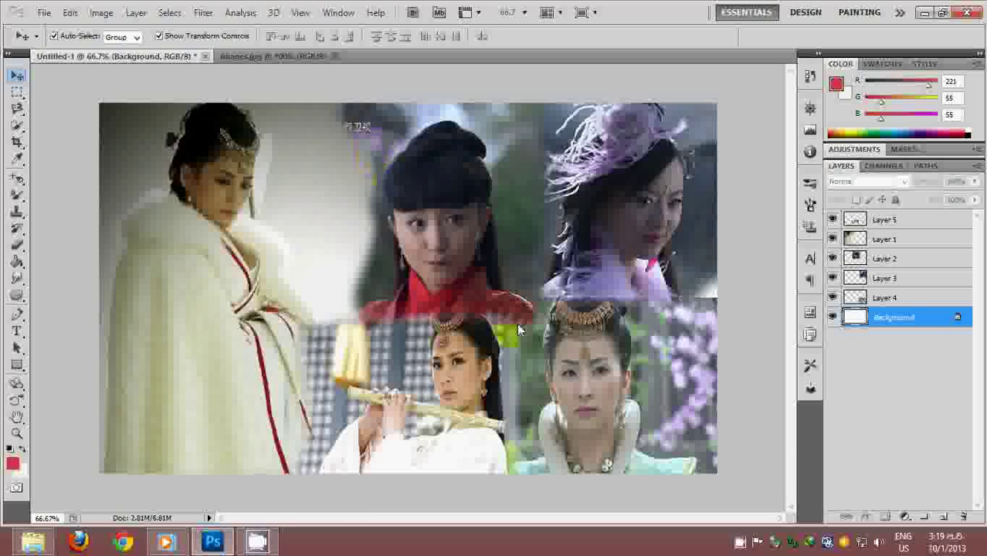